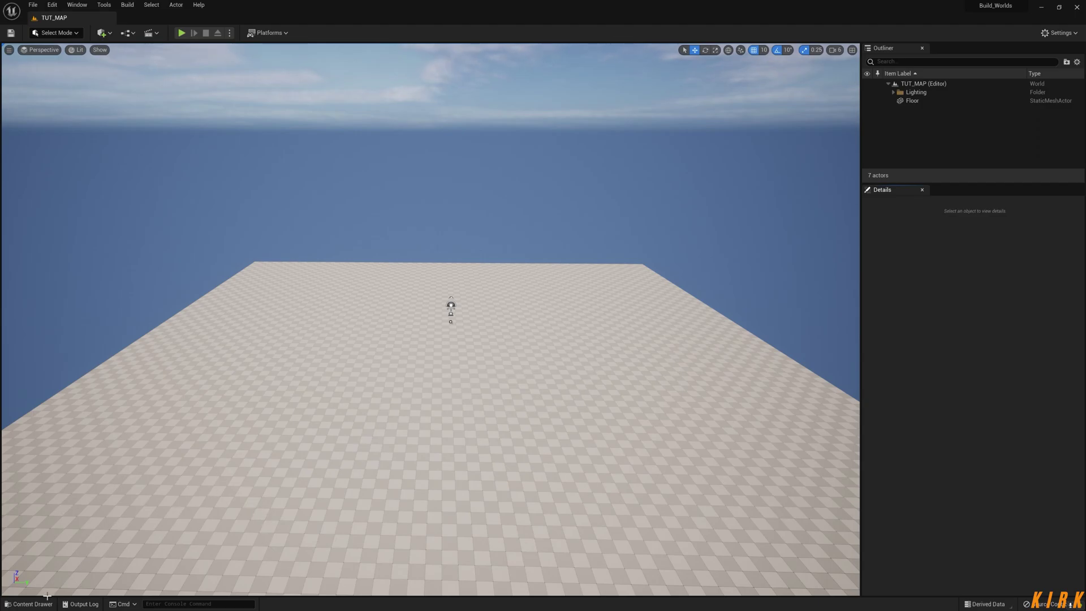
Create a new Material Function in the TUT-Folder and name it KM-Layer-Stack.
left_click(32, 603)
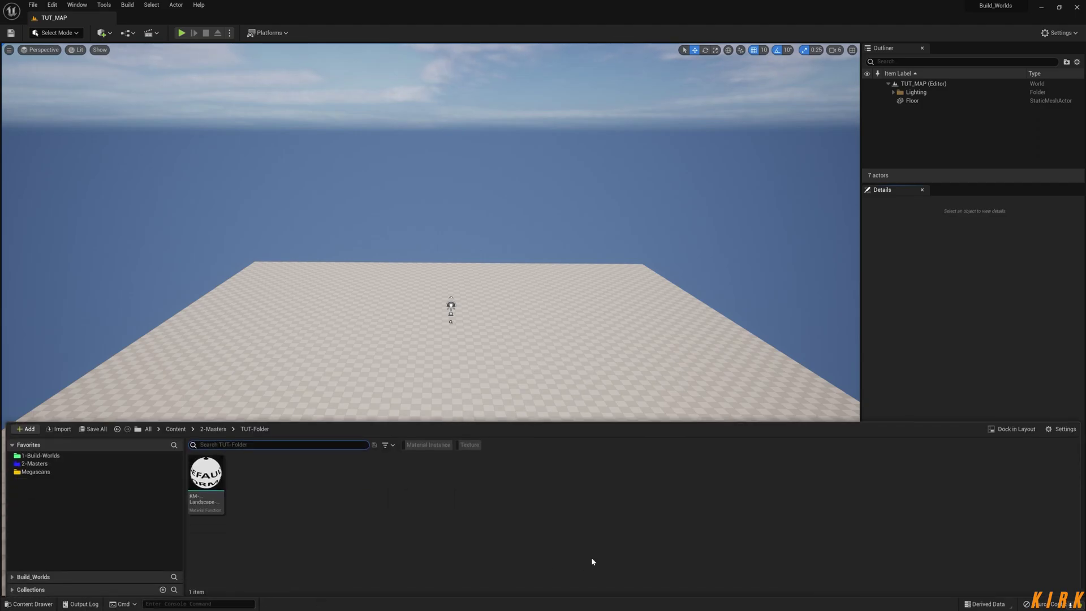
right_click(298, 501)
mouse_move(348, 421)
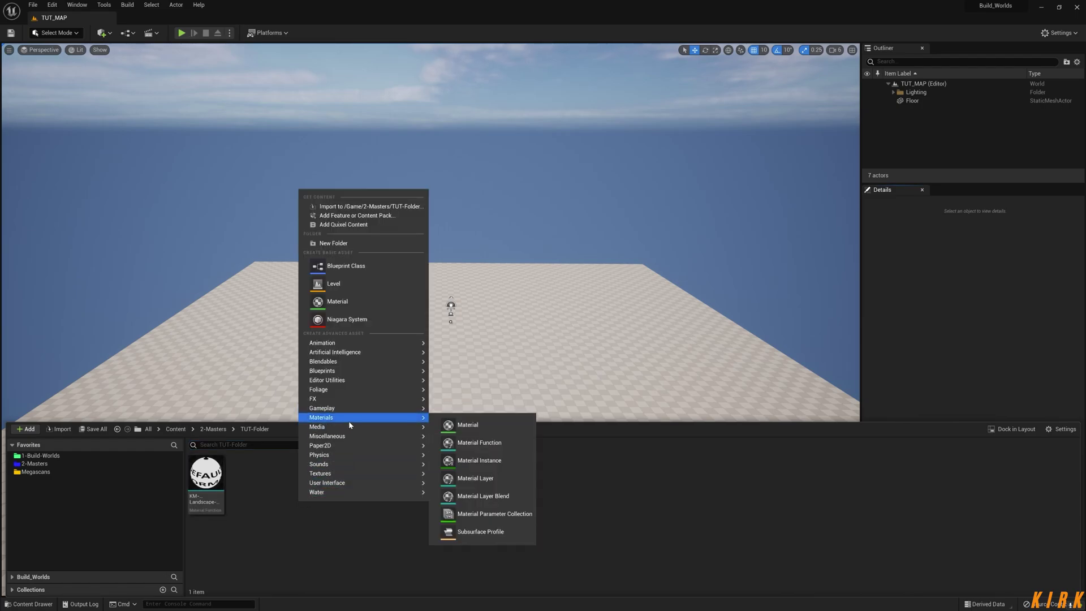
left_click(478, 443)
type("KM-Laye")
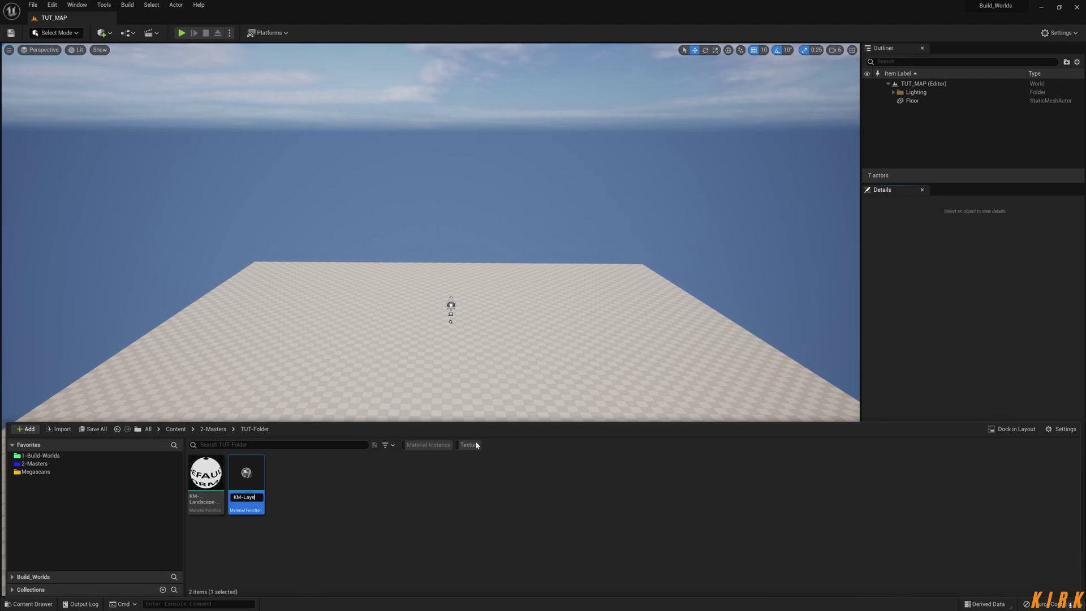
type("r-Stanck")
key("BackSpace")
key("BackSpace")
key("BackSpace")
key("BackSpace")
type("ack")
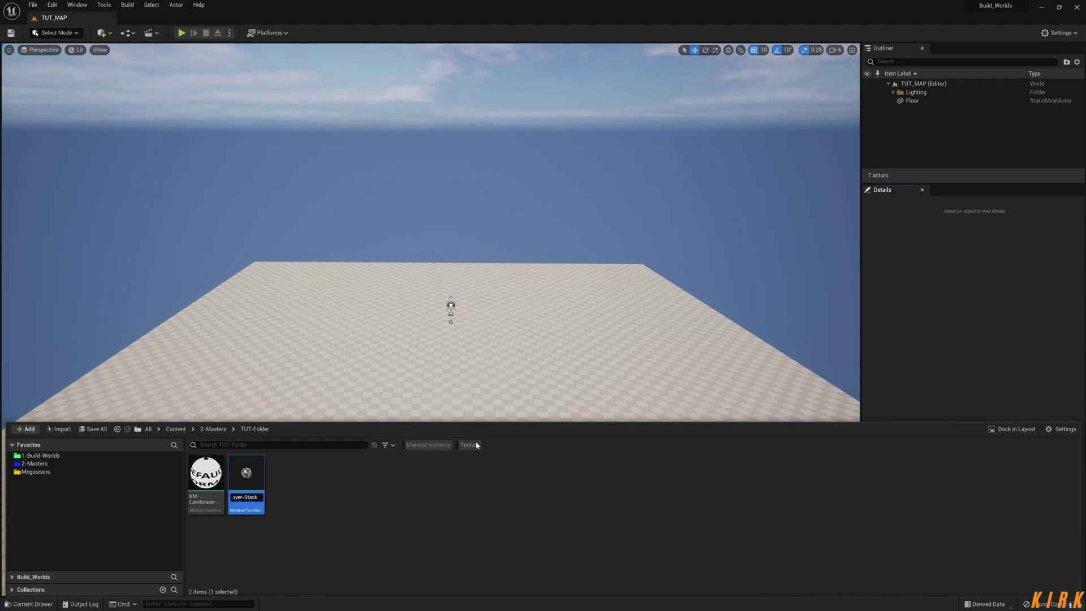
key("Return")
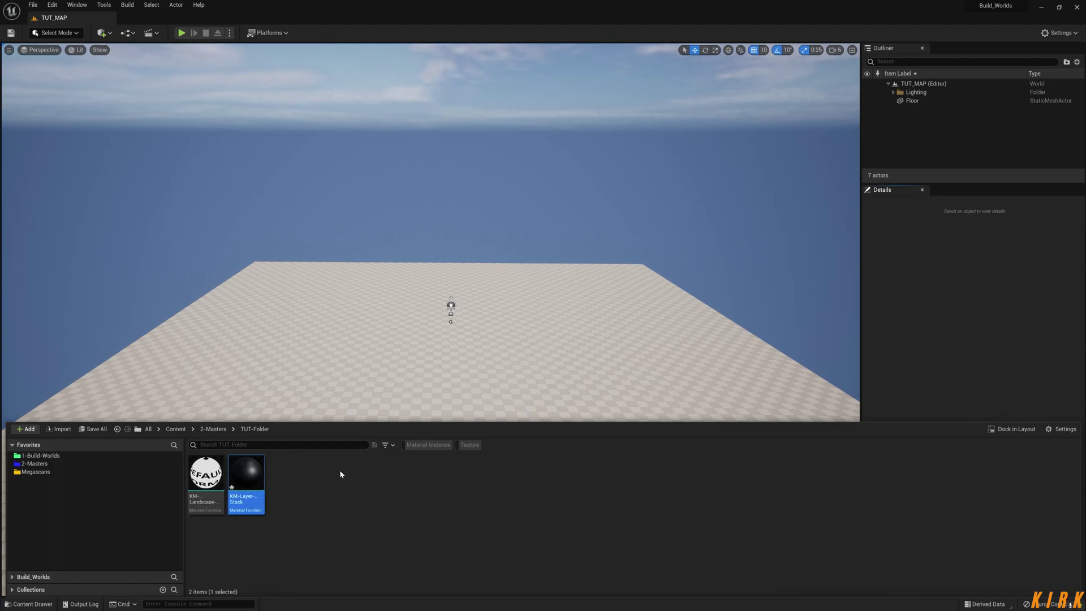
Open KM-Layer-Stack and add a LandscapeLayerBlend node with three extra layers.
double_click(246, 478)
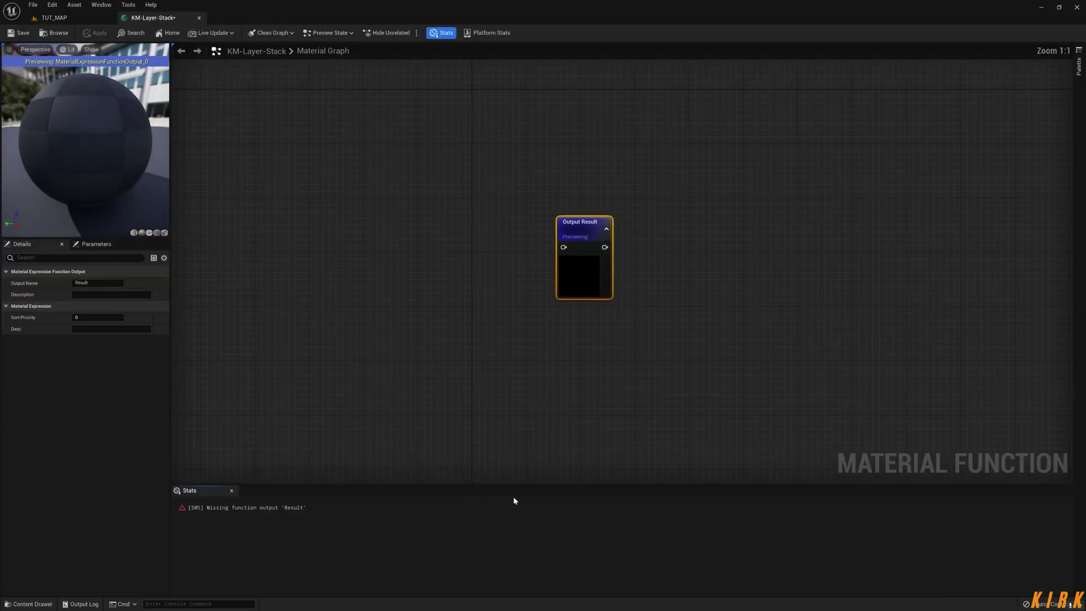
right_click_drag(301, 377, 543, 361)
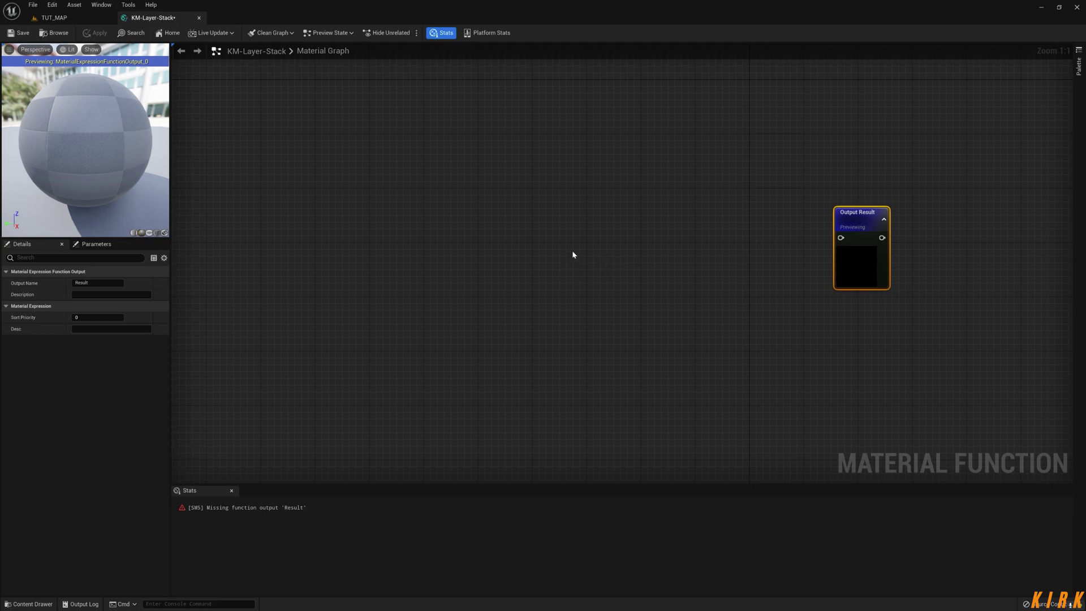
right_click(607, 245)
type("landscap")
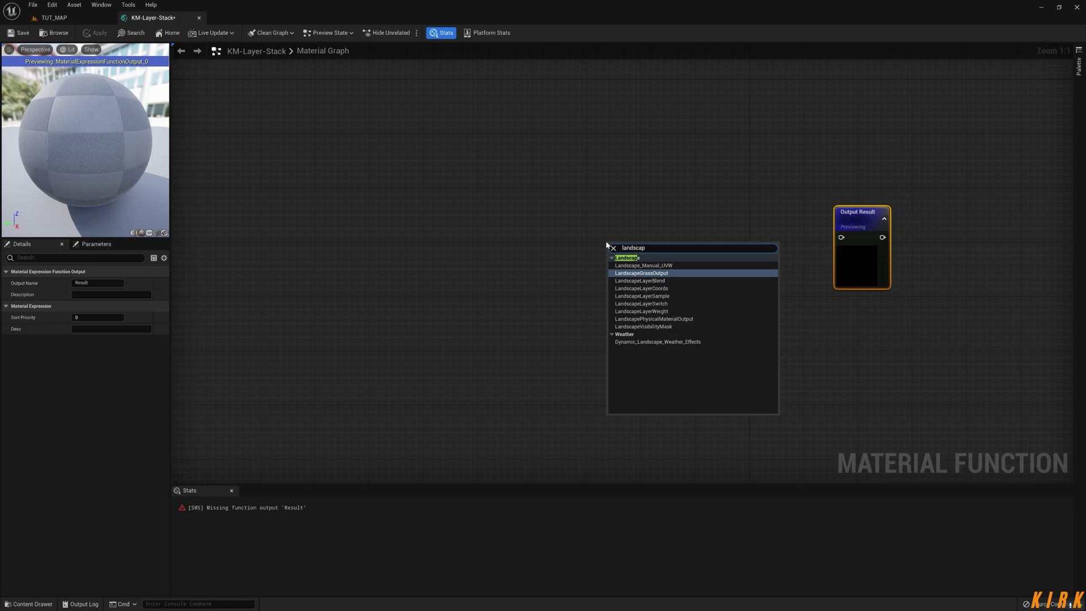
key("Down")
key("Return")
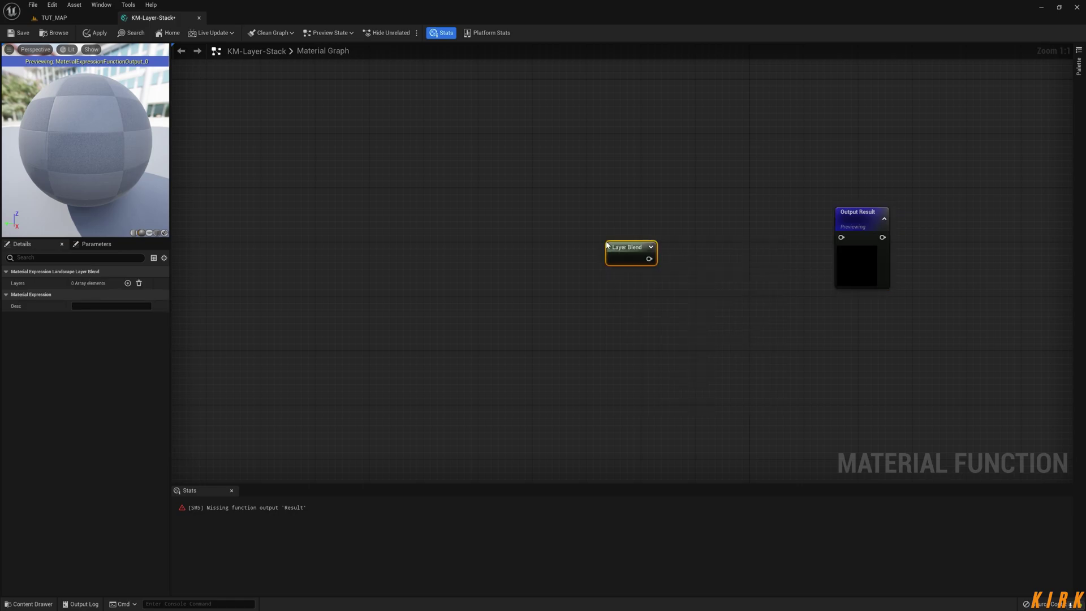
left_click(128, 283)
left_click(128, 283)
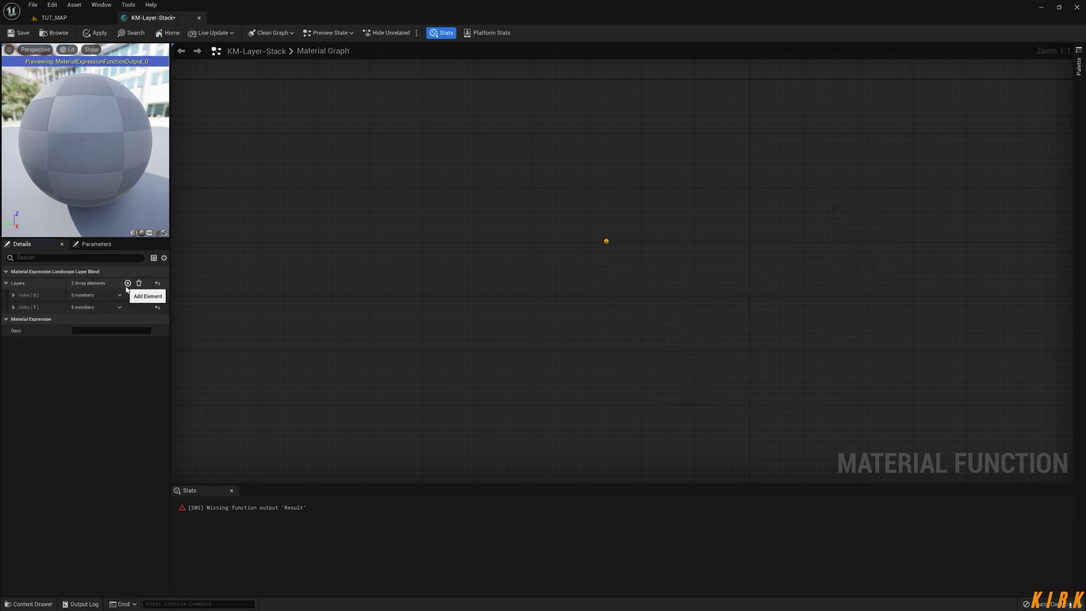
left_click(127, 283)
left_click(128, 283)
left_click(128, 283)
Wire the Layer Blend to Output Result and feed two black 0,0,0 constants into its first two layers.
left_click_drag(652, 258, 842, 237)
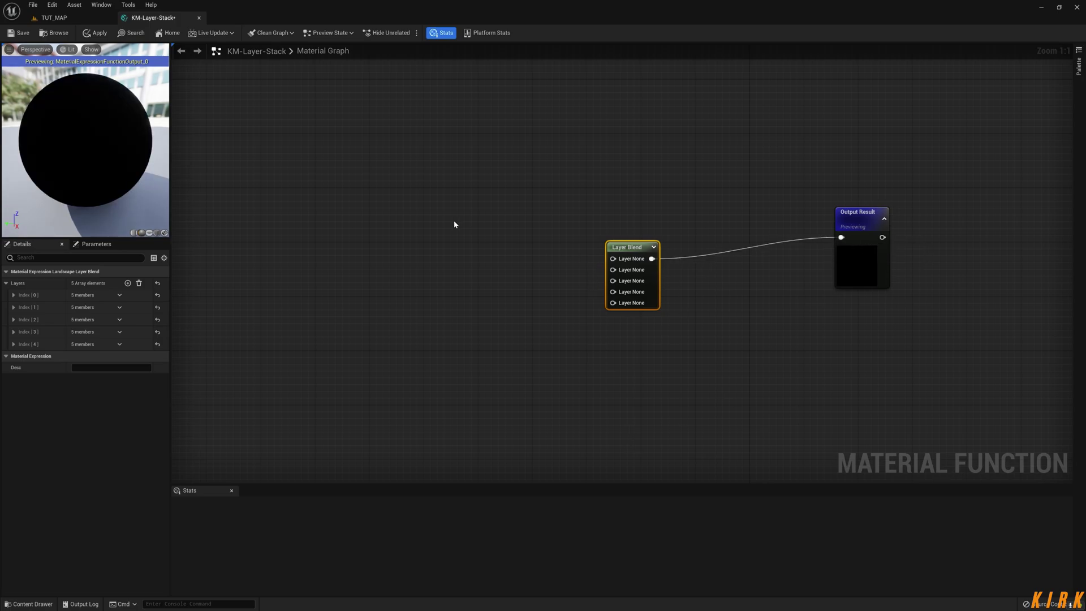
left_click(441, 206)
left_click(441, 299)
left_click_drag(493, 221, 613, 258)
left_click_drag(494, 312, 613, 270)
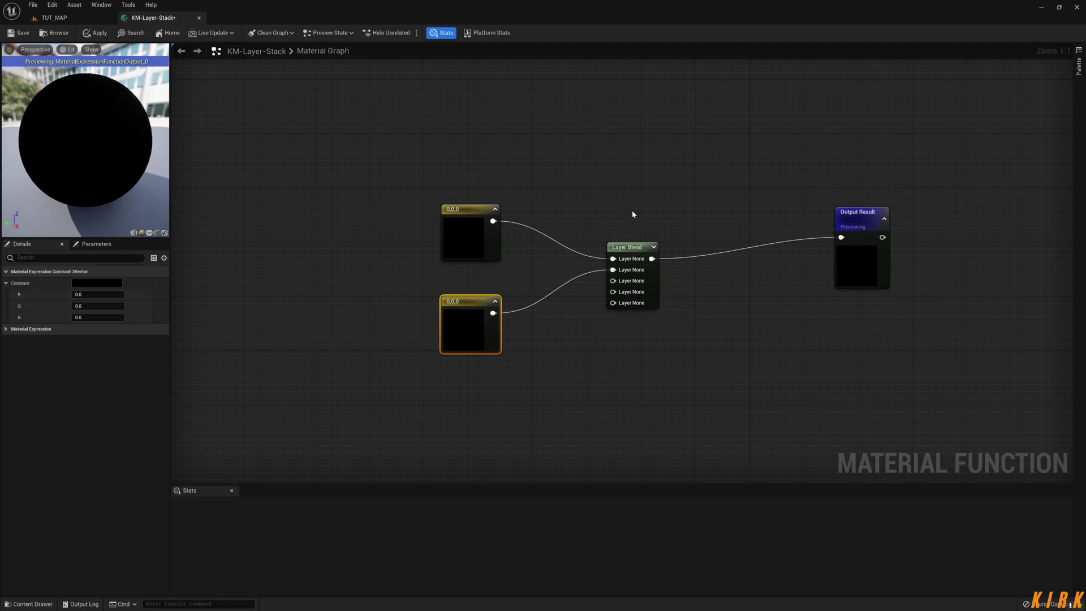
left_click_drag(474, 305, 471, 273)
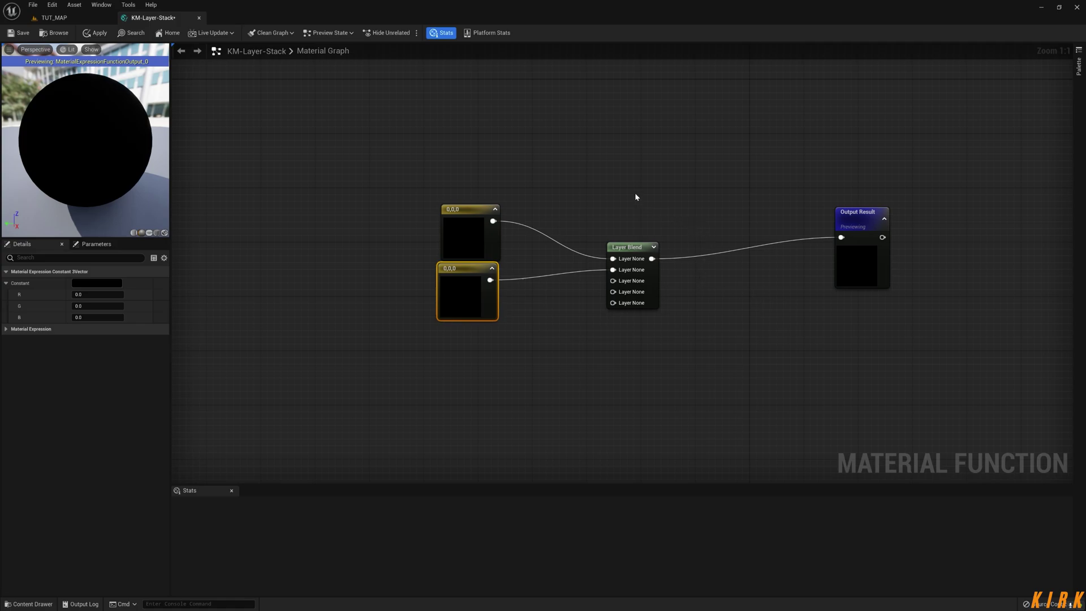
left_click_drag(546, 118, 832, 200)
Reconnect the Layer Blend to Output Result, reposition it, and select all the trial nodes.
left_click_drag(652, 258, 841, 238)
left_click_drag(652, 258, 821, 234)
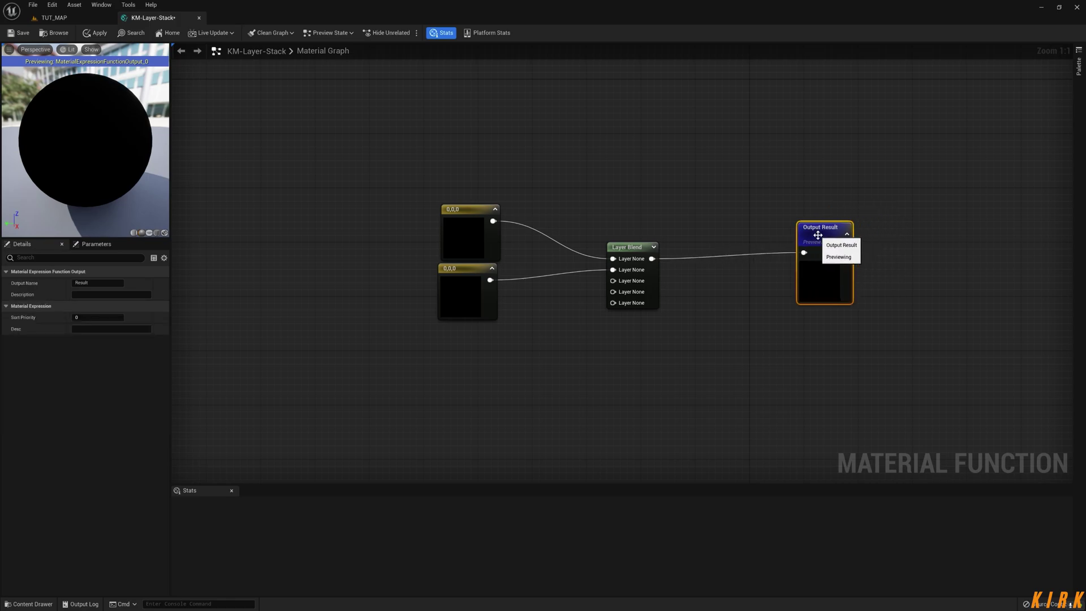
left_click_drag(628, 247, 656, 262)
mouse_move(675, 213)
left_mouse_down()
mouse_move(695, 133)
mouse_move(662, 187)
mouse_move(690, 219)
left_mouse_up()
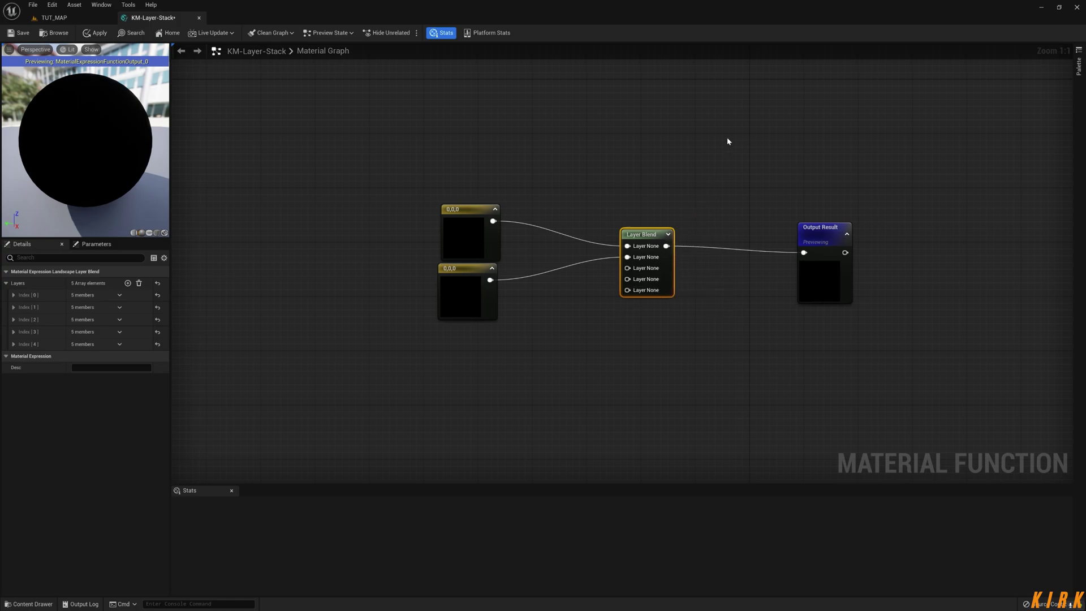
left_click_drag(727, 127, 387, 354)
Delete the trial blend nodes and add a LandscapeLayerSample with parameter name 1.
key("Delete")
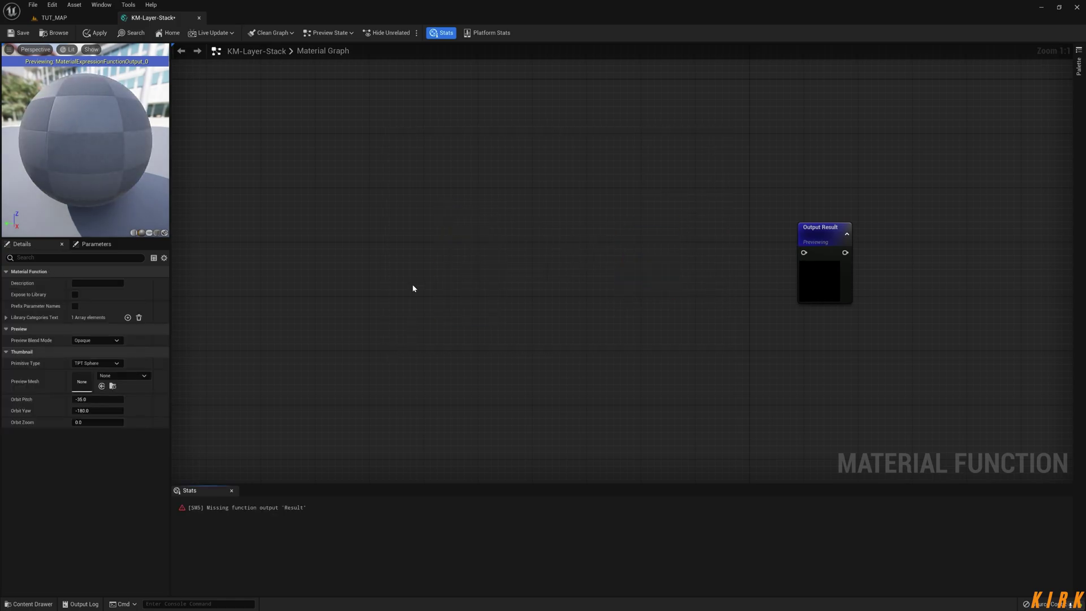
right_click(407, 223)
type("landscap")
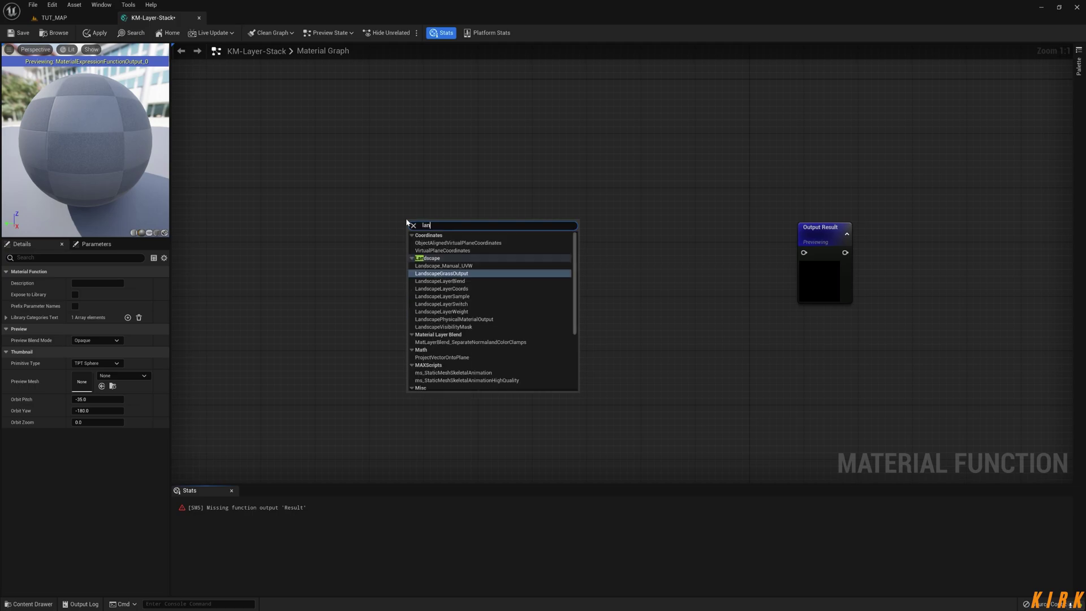
key("Down")
key("Down")
key("Down")
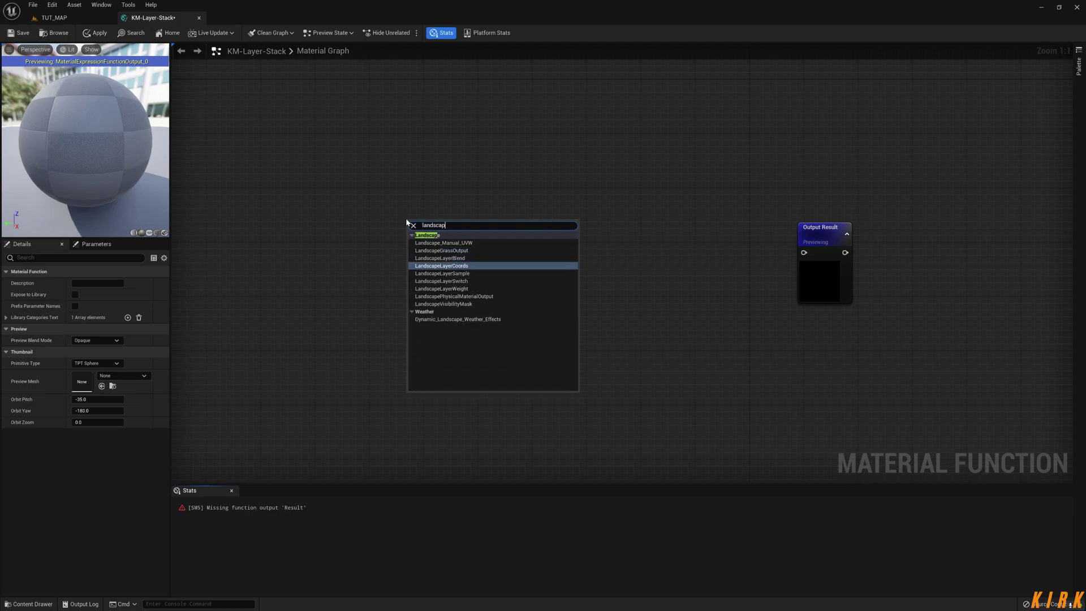
key("Return")
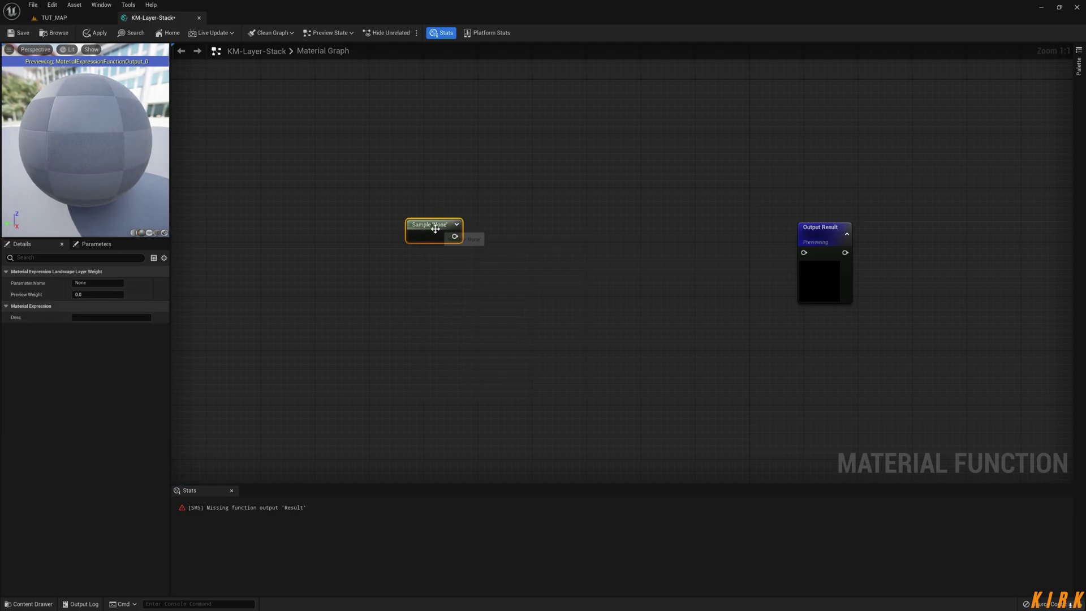
left_click_drag(436, 225, 352, 188)
left_click(98, 283)
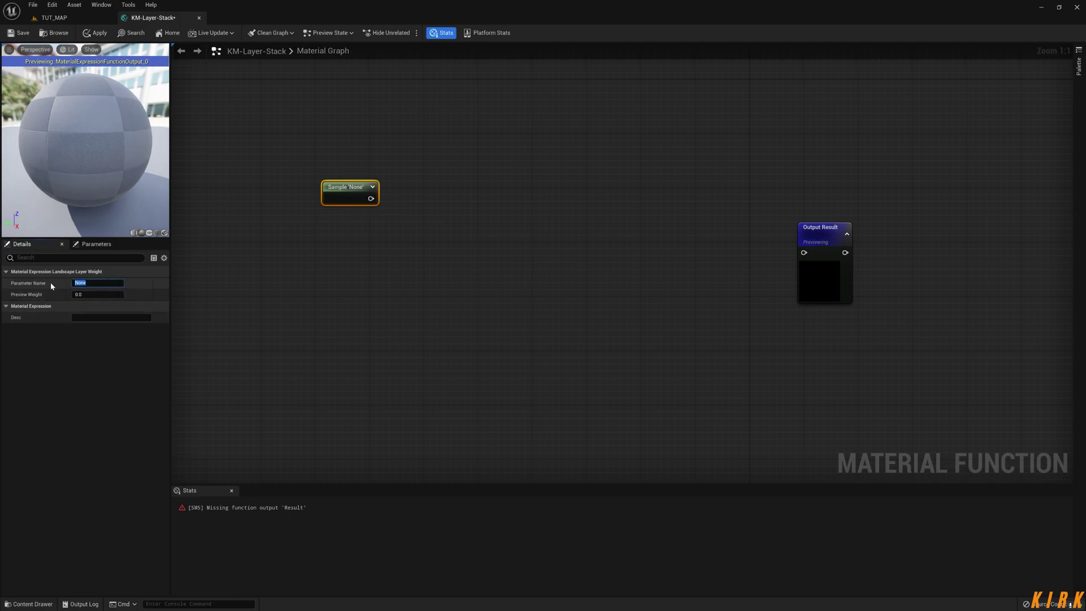
type("1")
left_click(351, 292)
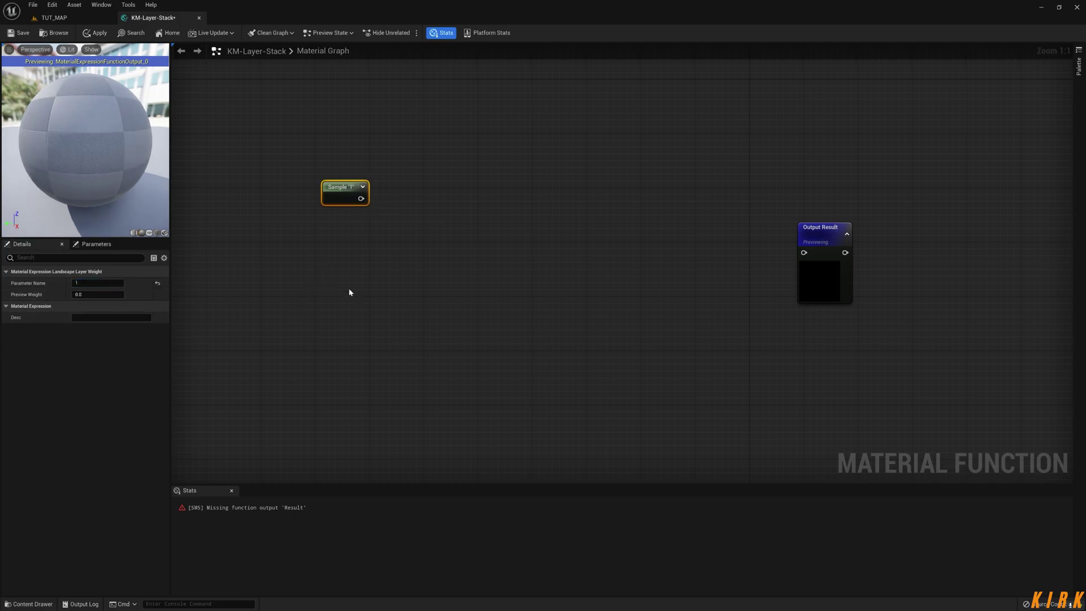
Copy Sample '1' into three more sample nodes and name the first two copies 2 and 3.
left_click(344, 182)
key("ctrl+c")
key("ctrl+v")
key("ctrl+v")
key("ctrl+v")
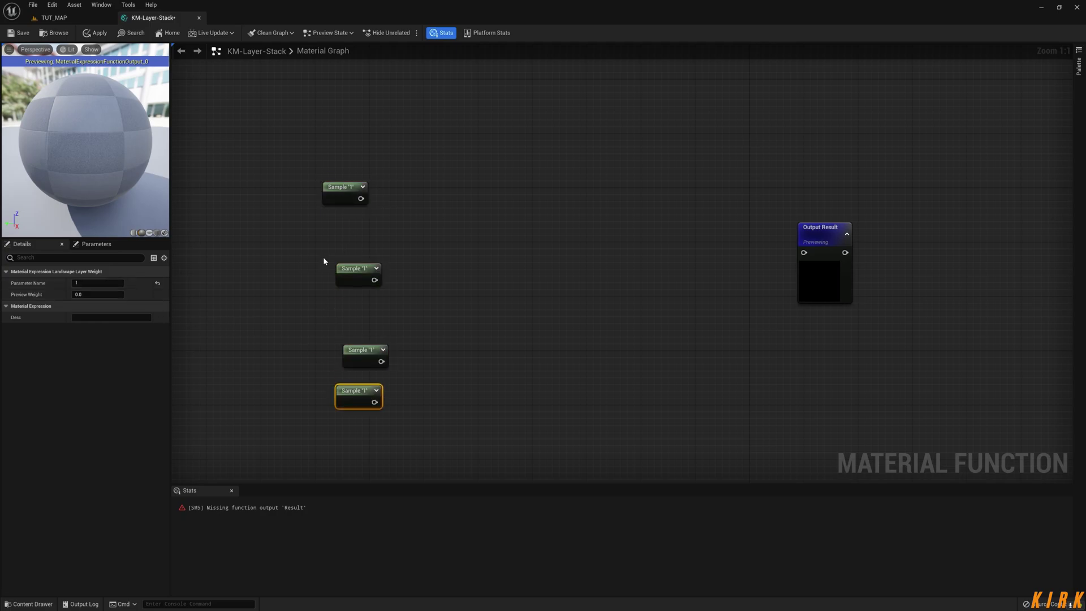
left_click(360, 272)
left_click(90, 283)
type("2")
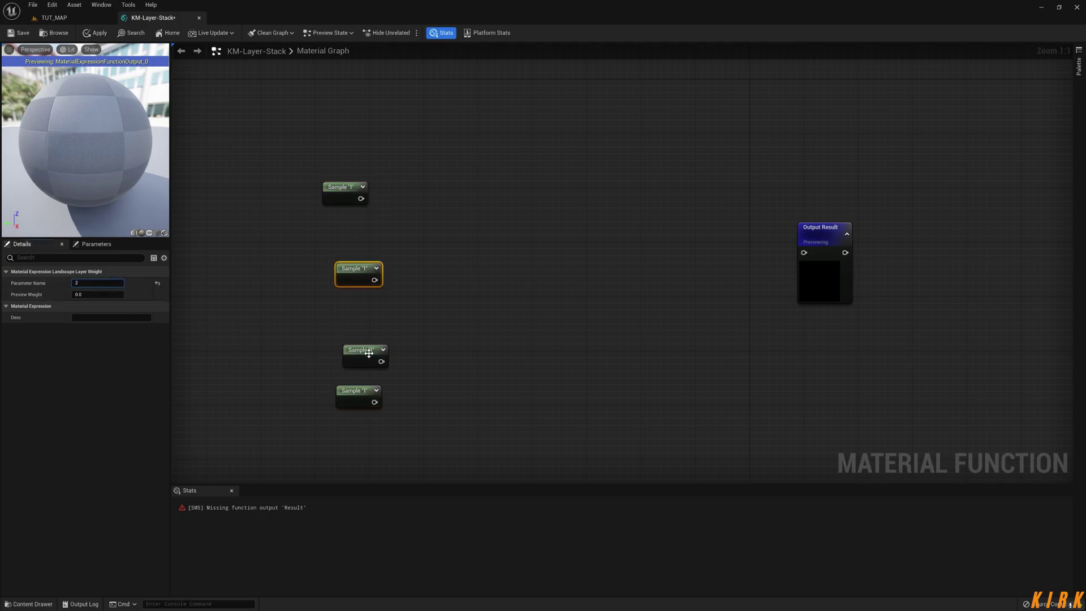
left_click(368, 353)
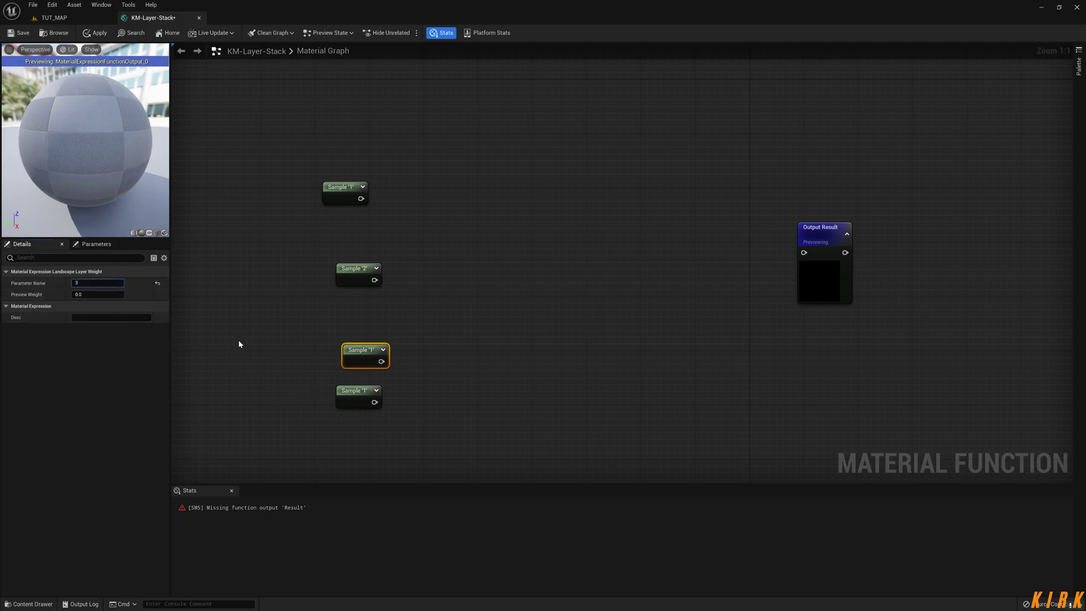
type("3")
Name the fourth sample 4 and start renaming the output node.
left_click(356, 391)
left_click(93, 283)
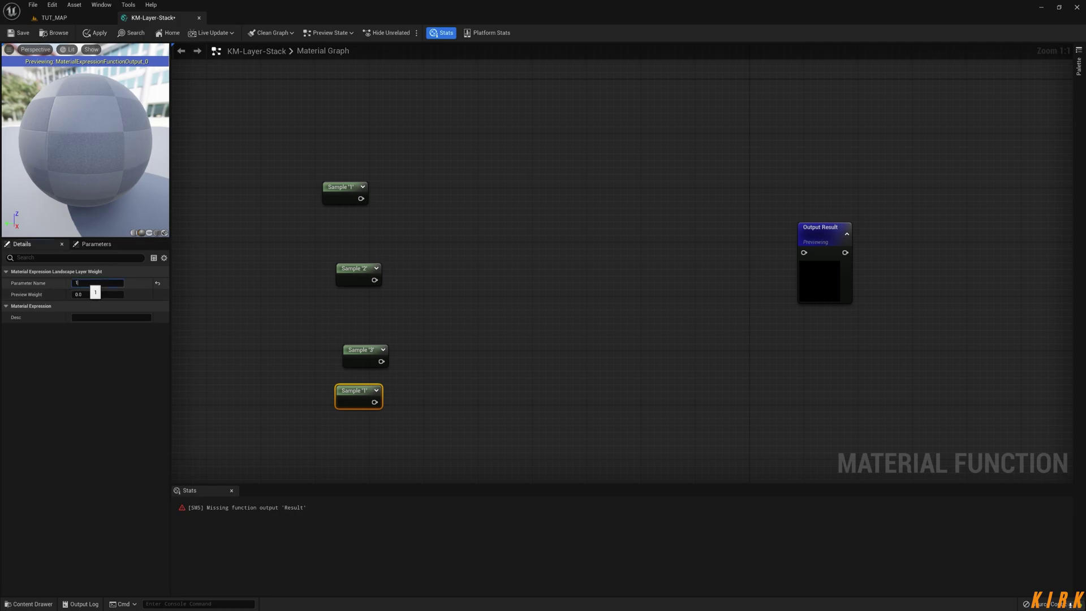
type("4")
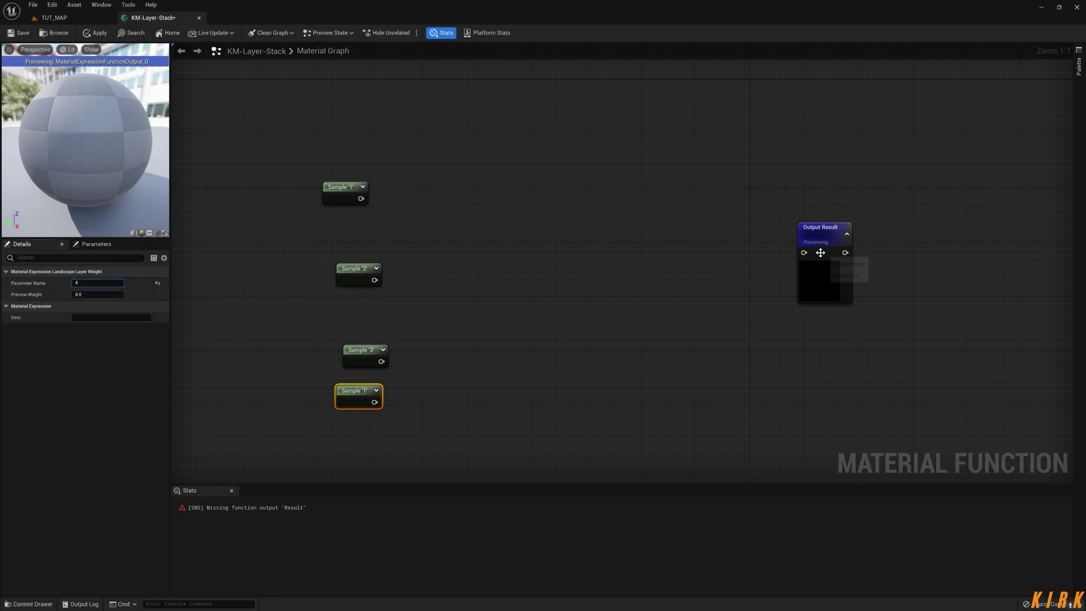
left_click(829, 266)
left_click(97, 283)
Name the output 1, wire Sample '1' into it, and duplicate it as Output 2.
type("1")
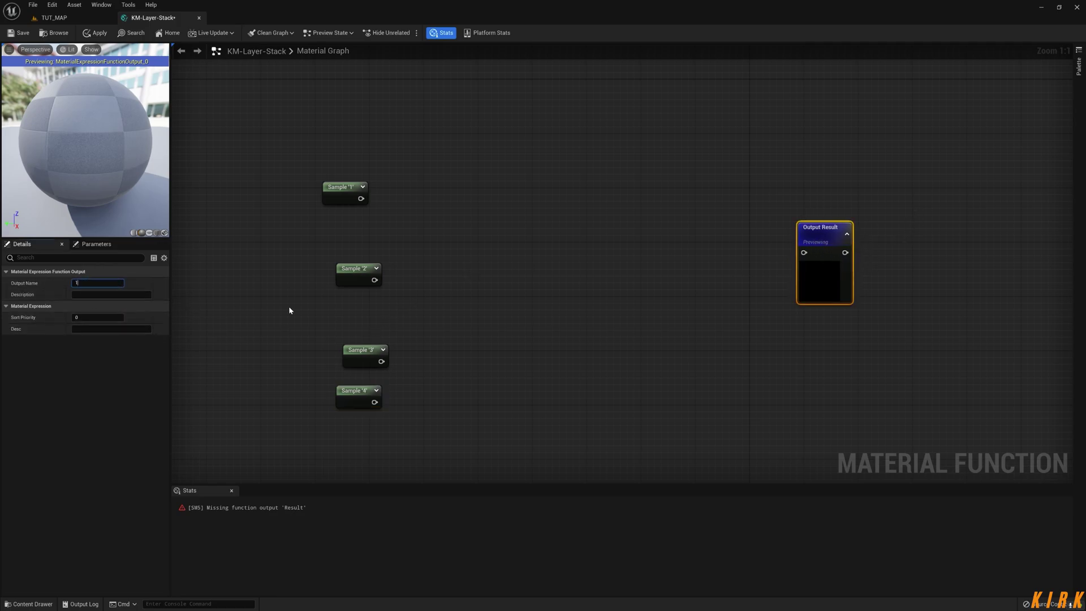
left_click_drag(361, 199, 808, 186)
left_click(368, 273)
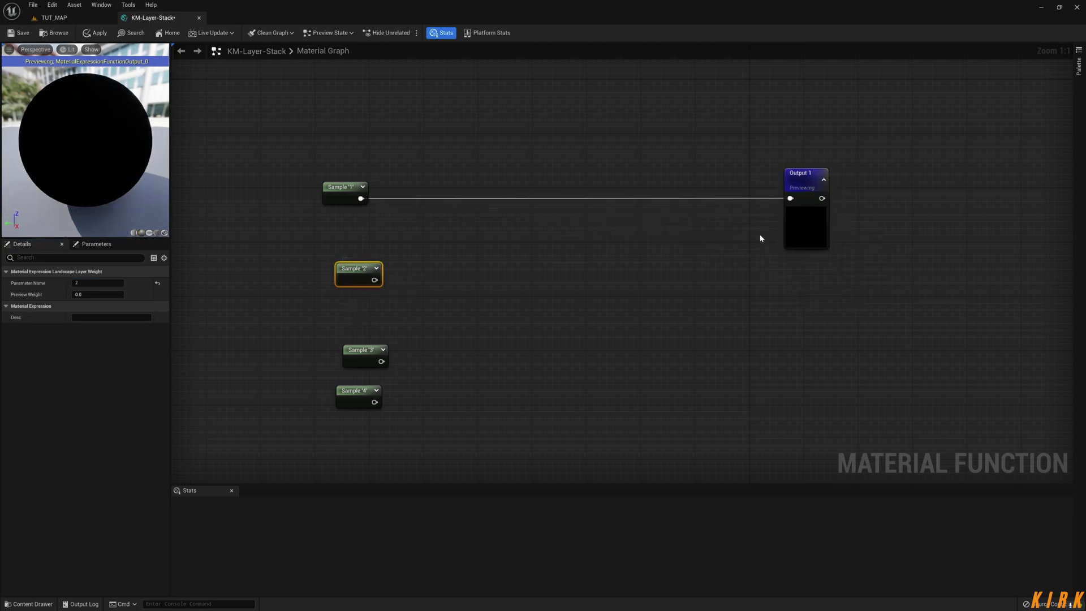
left_click(804, 221)
key("ctrl+w")
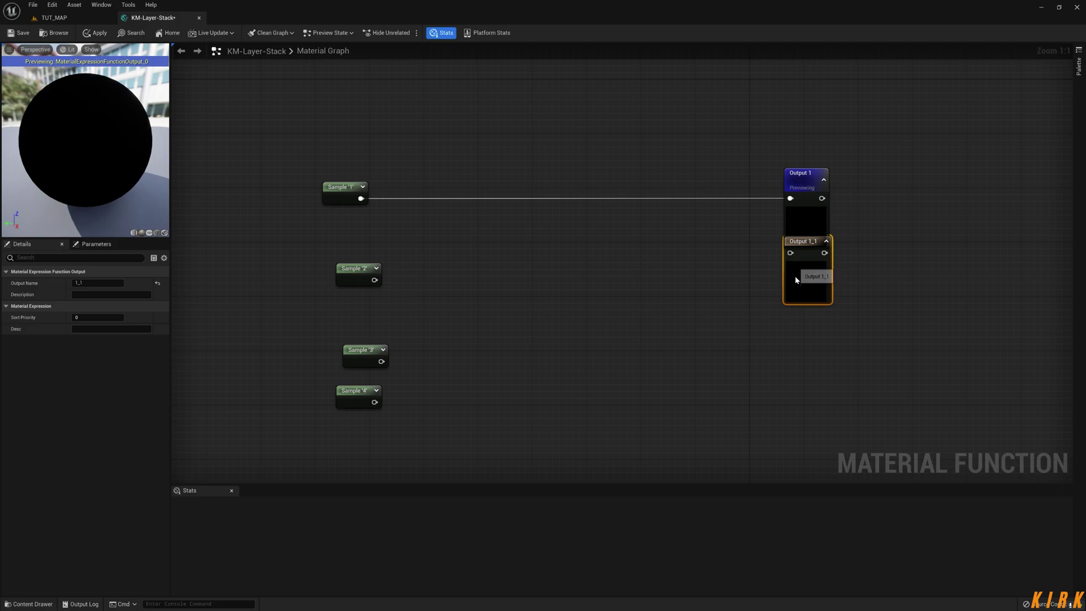
left_click_drag(796, 276, 795, 303)
left_click(99, 283)
type("2")
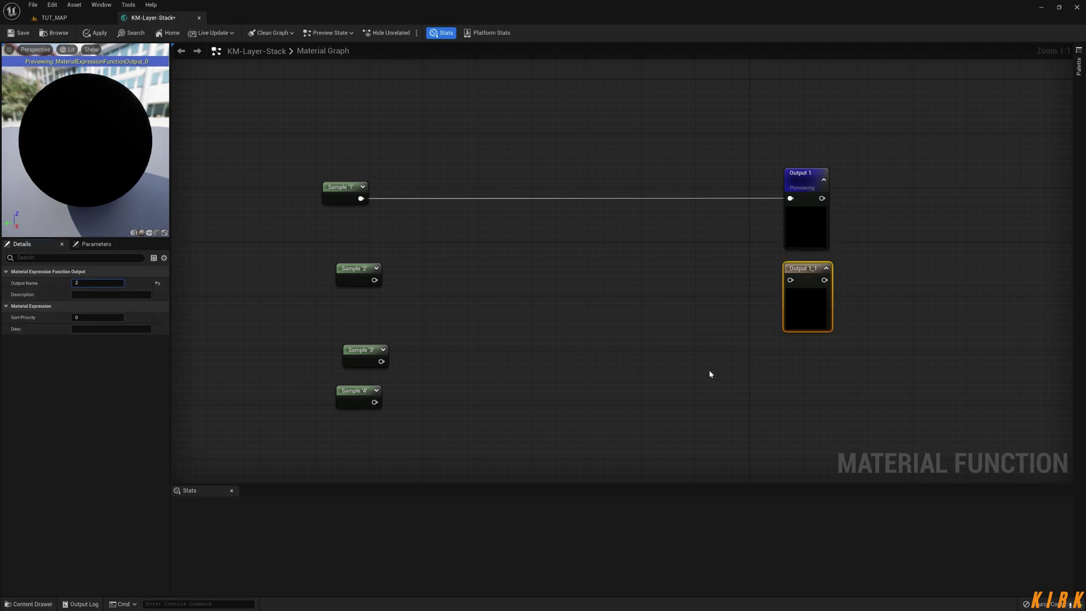
left_click(708, 369)
Duplicate the output twice more to create Output 3 and Output 4.
left_click(814, 294)
key("ctrl+w")
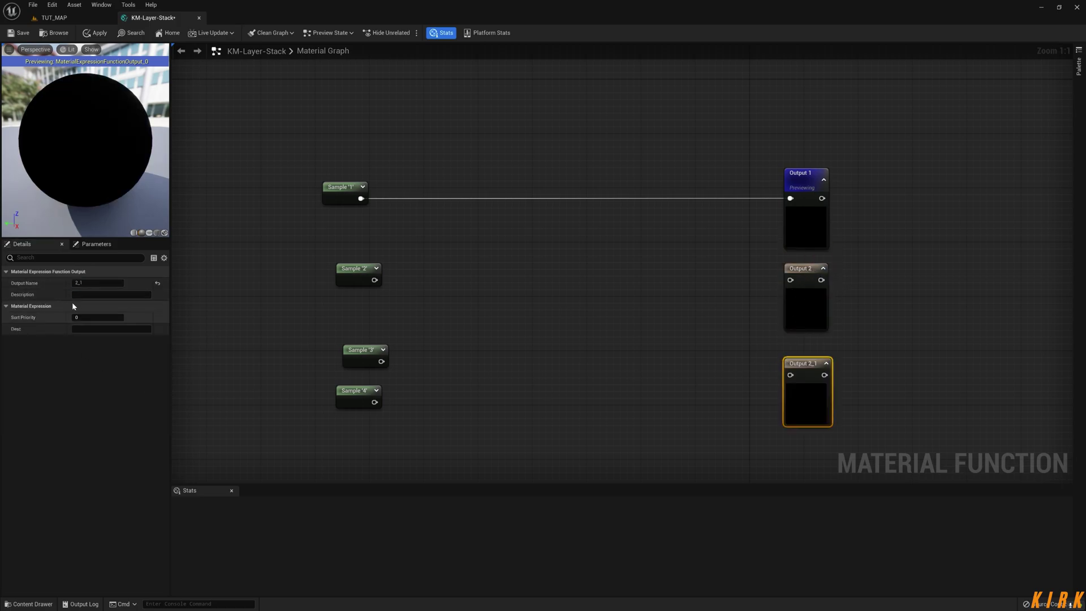
left_click(98, 283)
type("3")
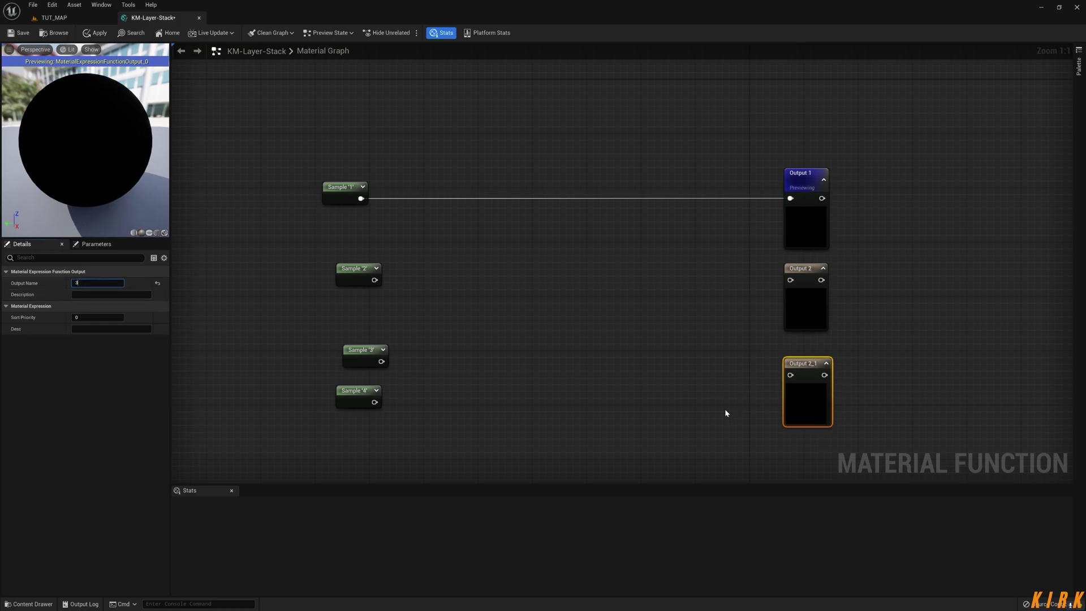
left_click(726, 413)
right_click_drag(726, 413, 711, 303)
left_click(791, 255)
key("ctrl+w")
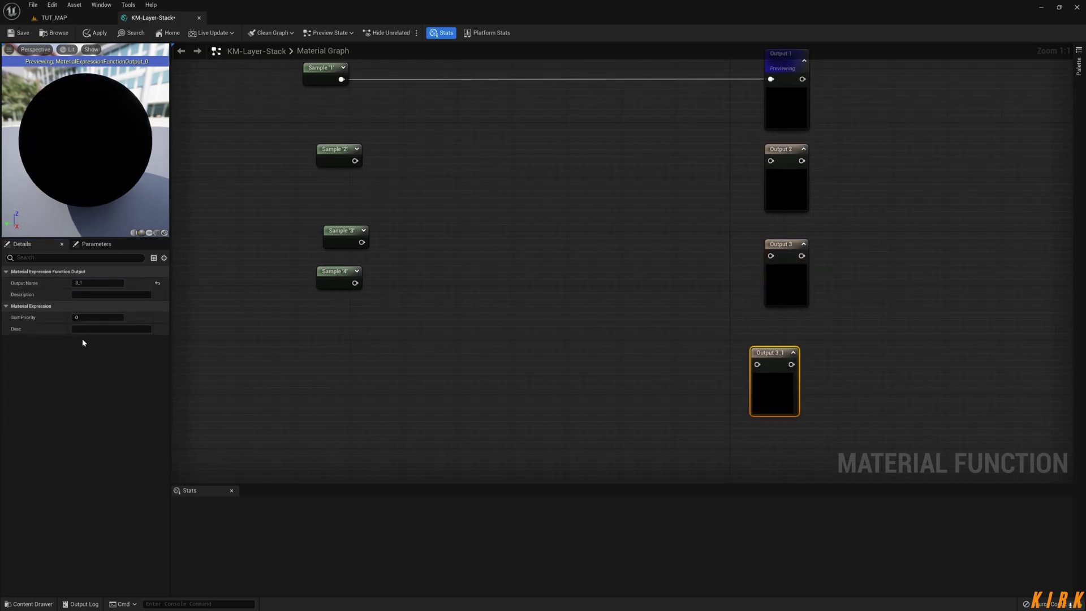
left_click(97, 283)
left_click(376, 322)
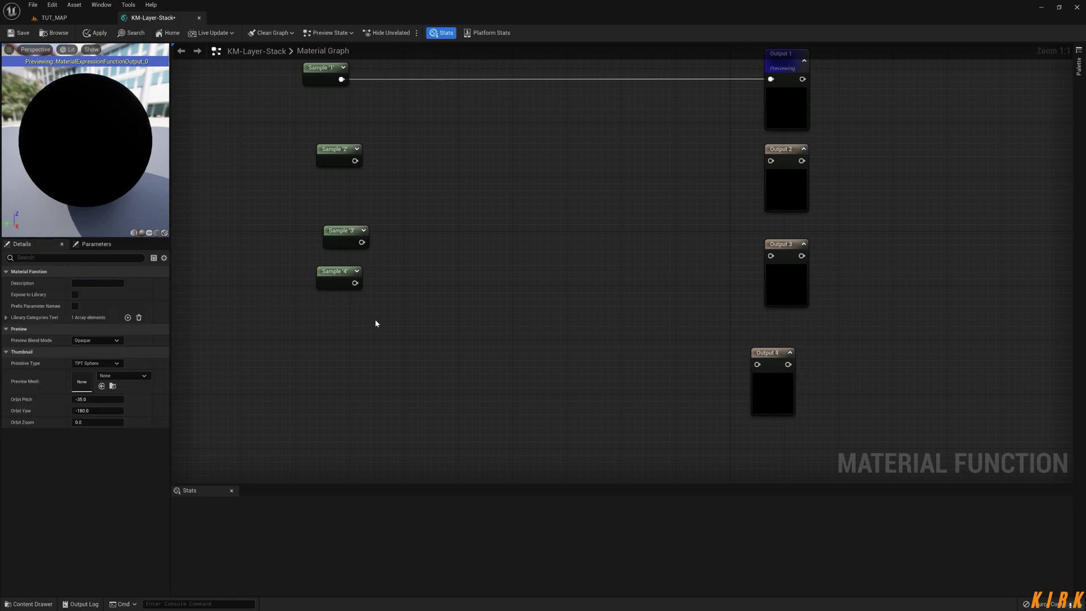
right_click_drag(376, 323, 377, 340)
Wire Sample '2' to Output 2 and Sample '3' to Output 3, collapsing the output previews.
left_click(268, 232)
left_click_drag(268, 232, 735, 239)
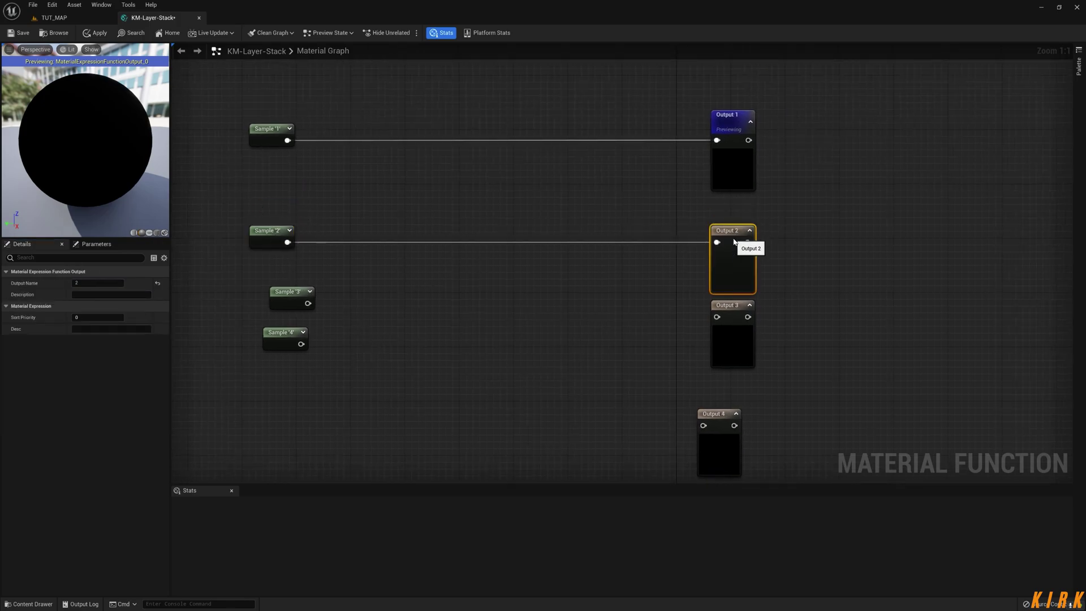
left_click(748, 230)
left_click(754, 124)
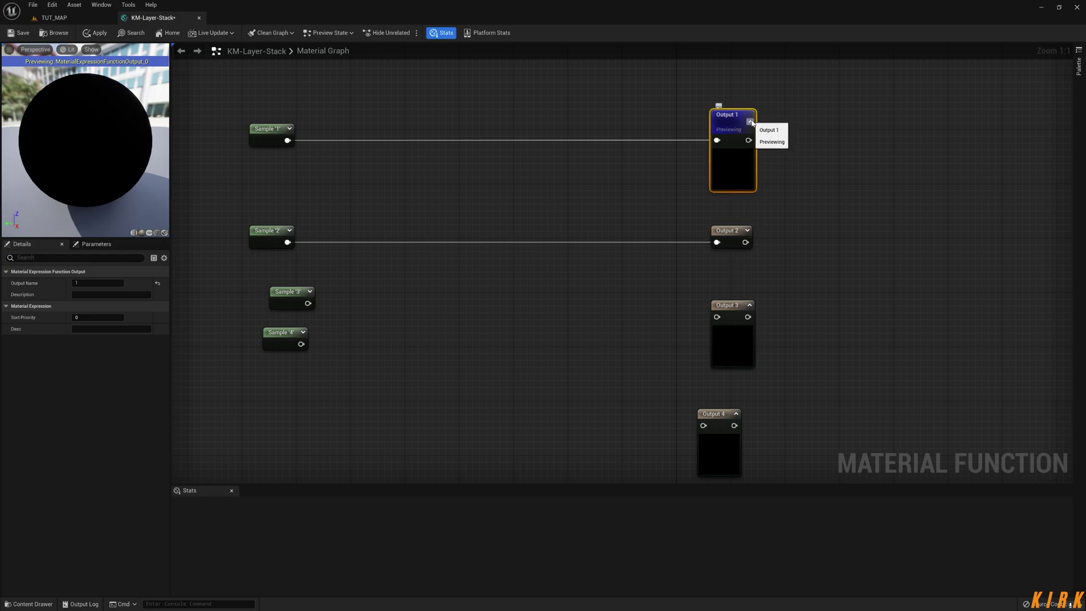
left_click(751, 122)
left_click(750, 305)
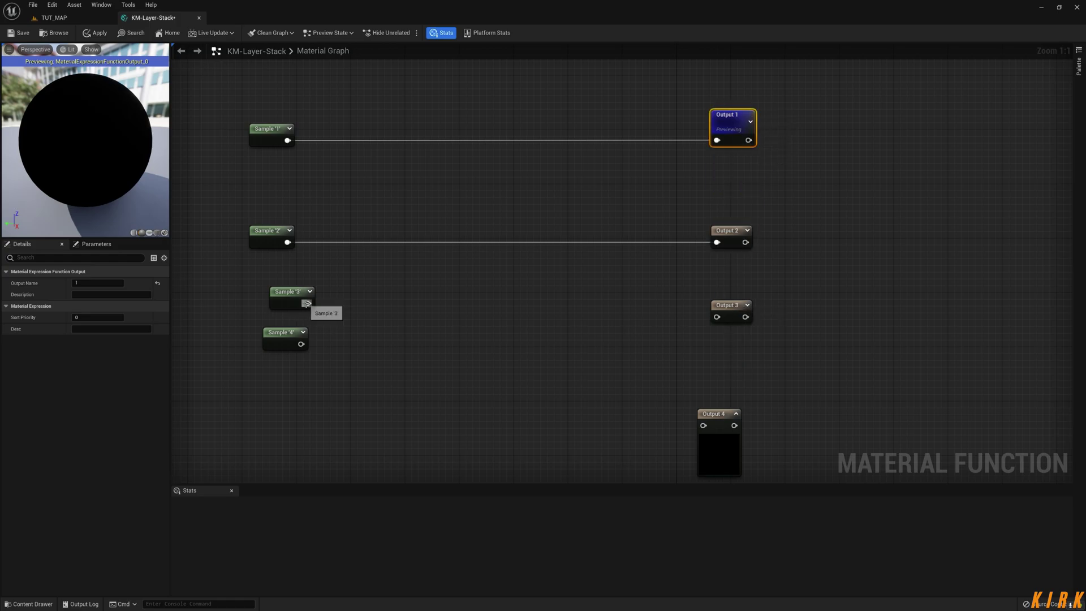
left_click_drag(308, 304, 731, 285)
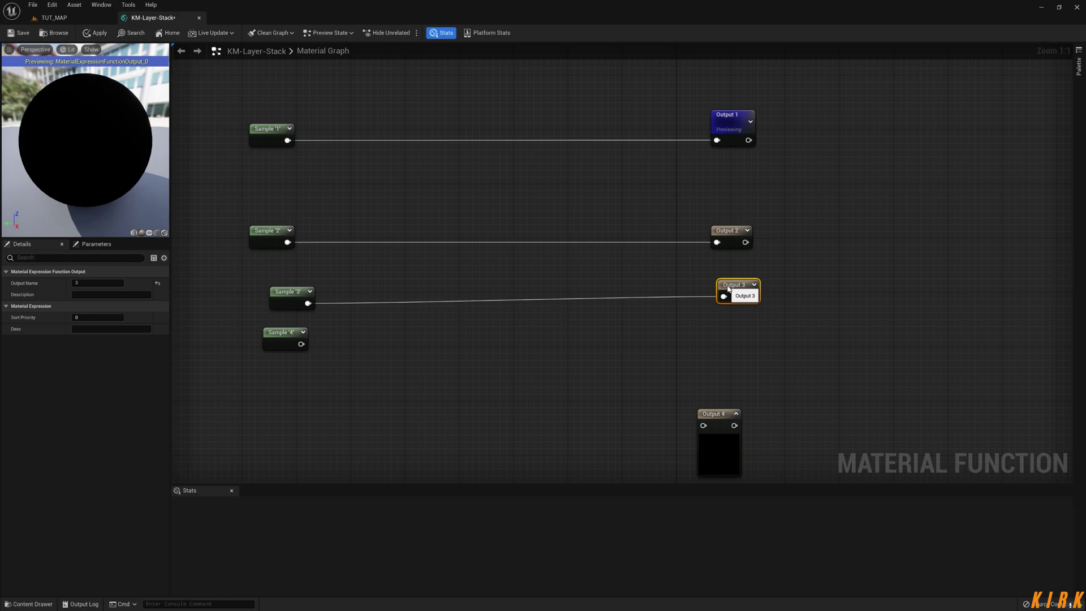
left_click_drag(301, 344, 509, 374)
Wire Sample '4' to Output 4 and lower that pair into its own row.
left_click_drag(553, 334, 552, 431)
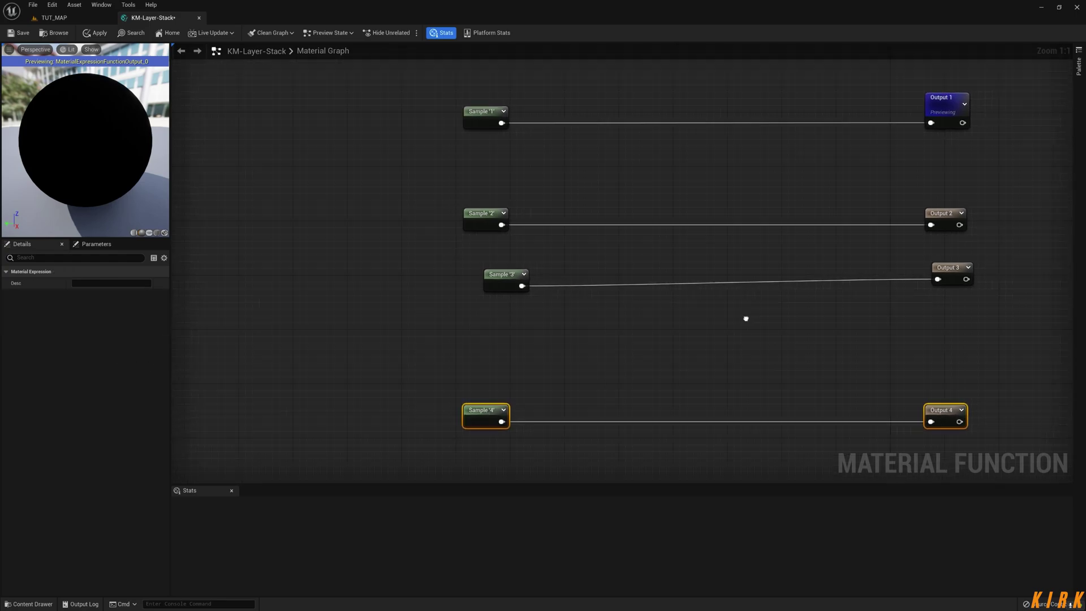
left_click_drag(923, 224, 446, 289)
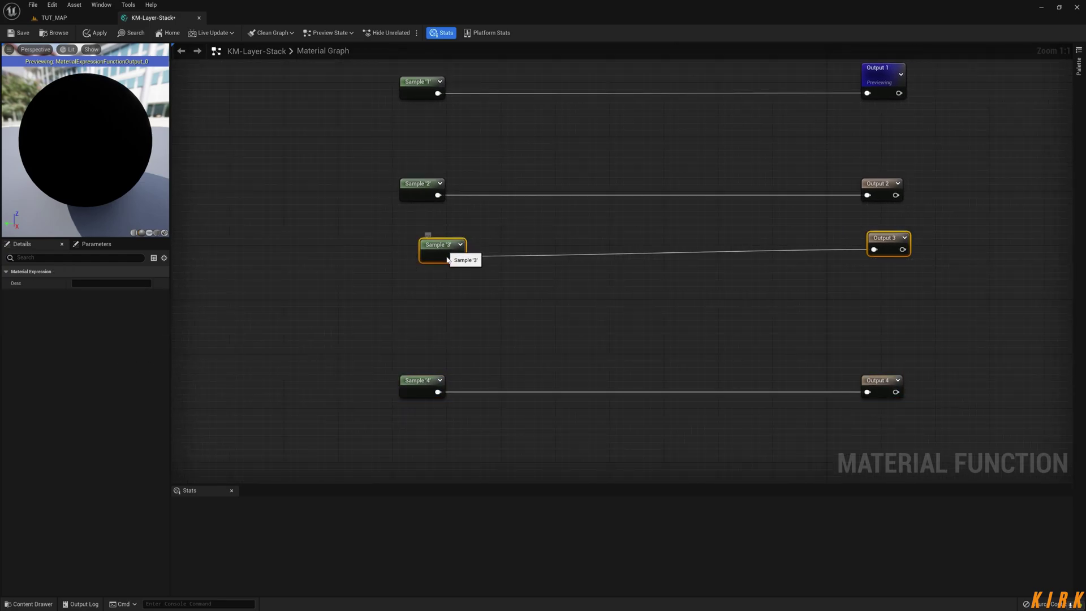
left_click_drag(449, 247, 427, 291)
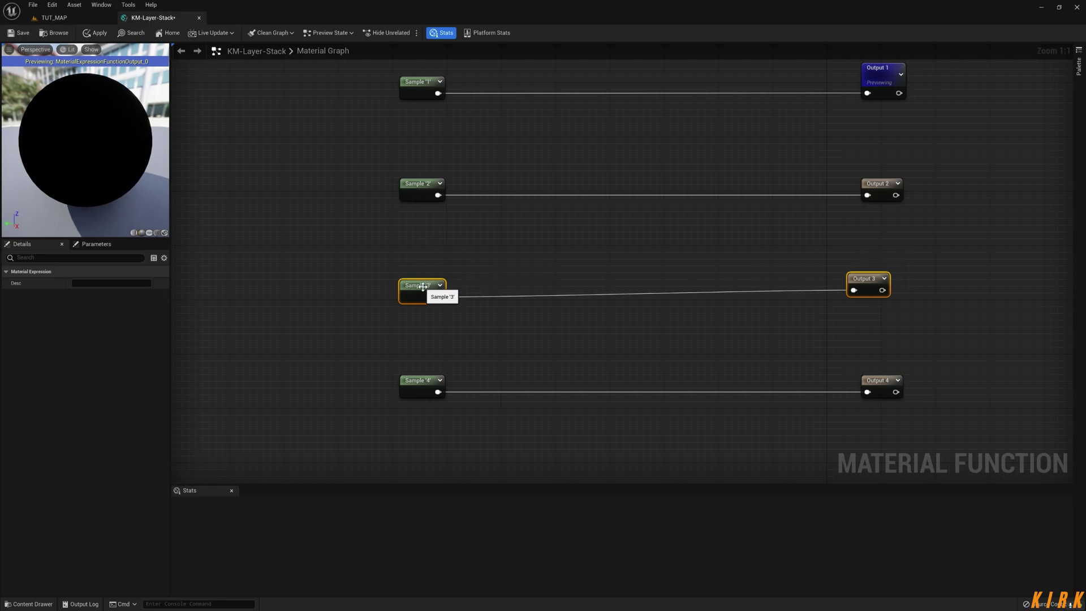
left_click(648, 233)
right_click_drag(648, 232, 444, 247)
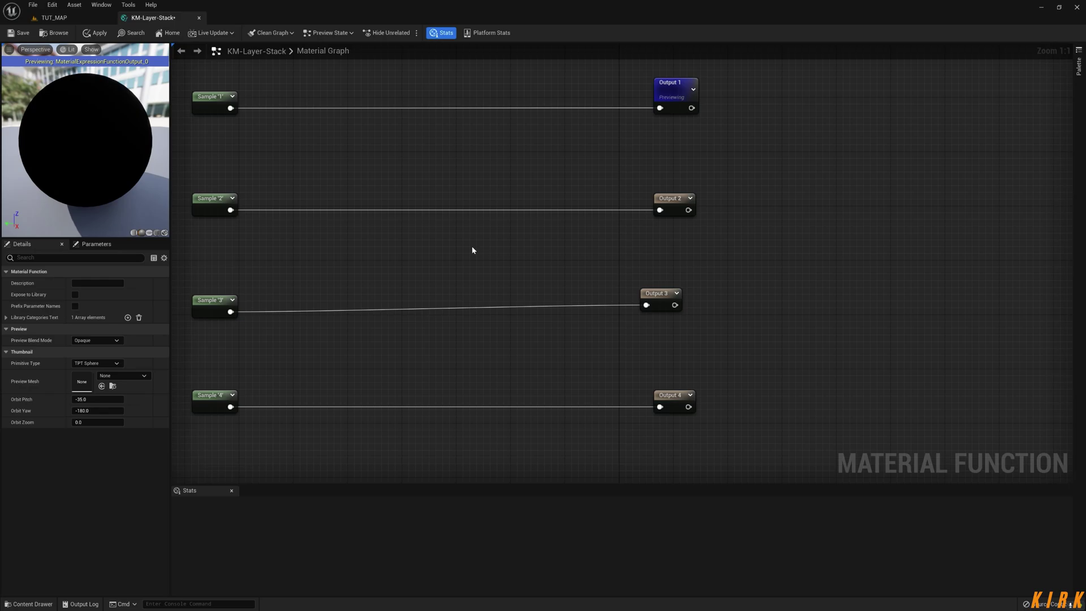
Cancel the stray wire from Output 2 and reopen the Content Drawer under the graph.
right_click_drag(473, 250, 591, 144)
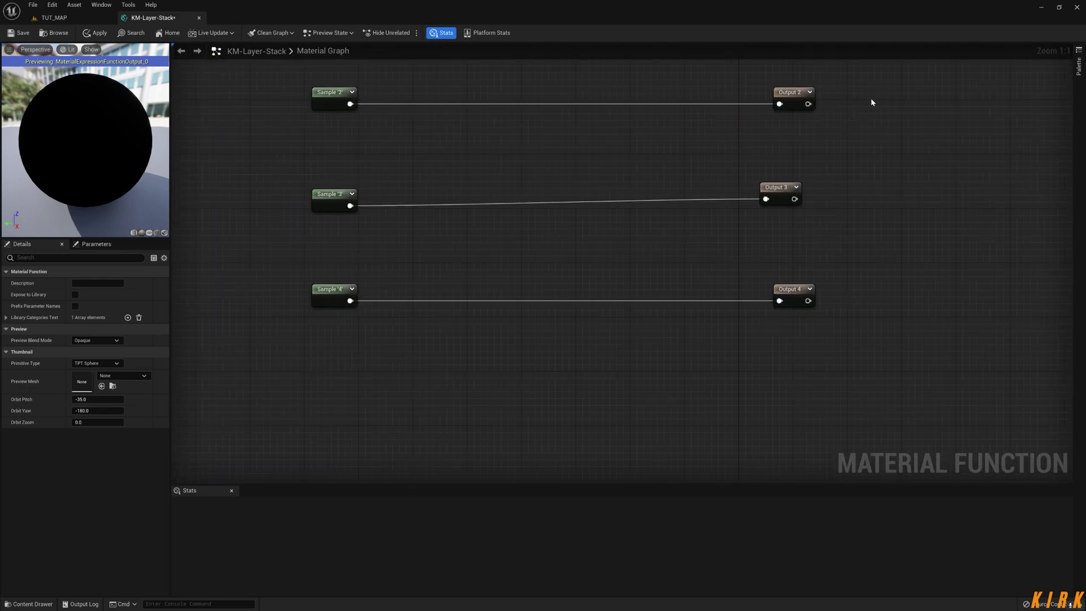
left_click_drag(807, 104, 601, 170)
key("Home")
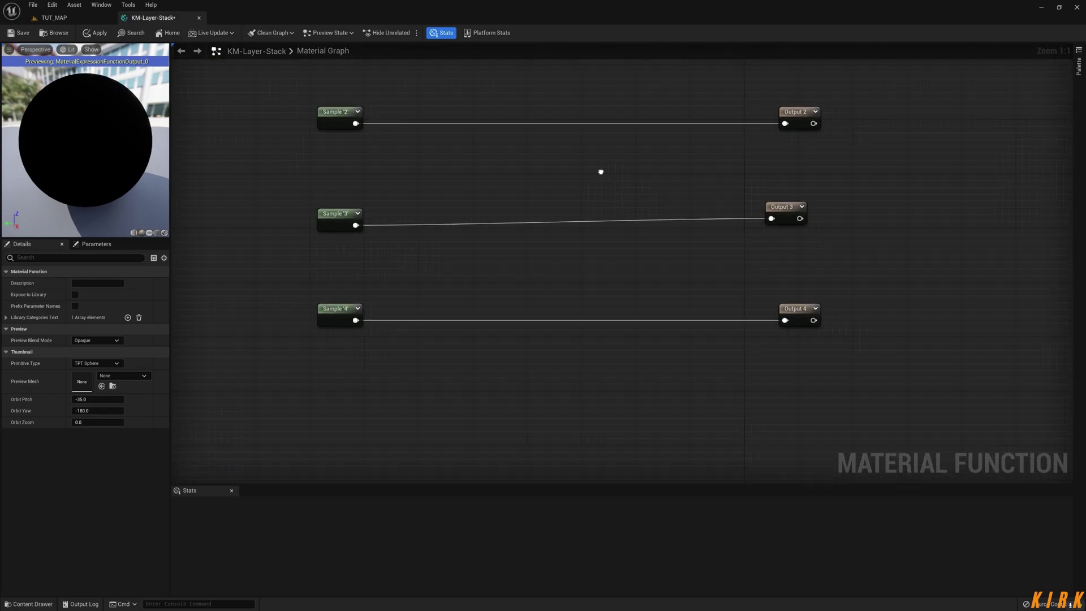
left_click(28, 604)
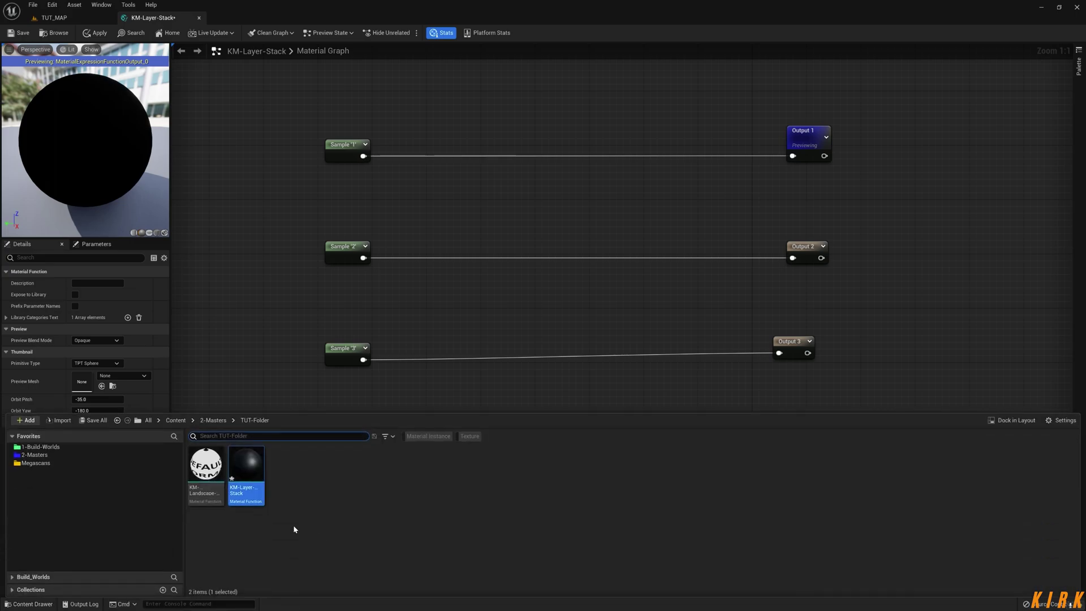
Drag the Flow texture from 1-Build-Worlds > Masks into the graph, placing it under Sample '1'.
left_click(39, 446)
double_click(287, 464)
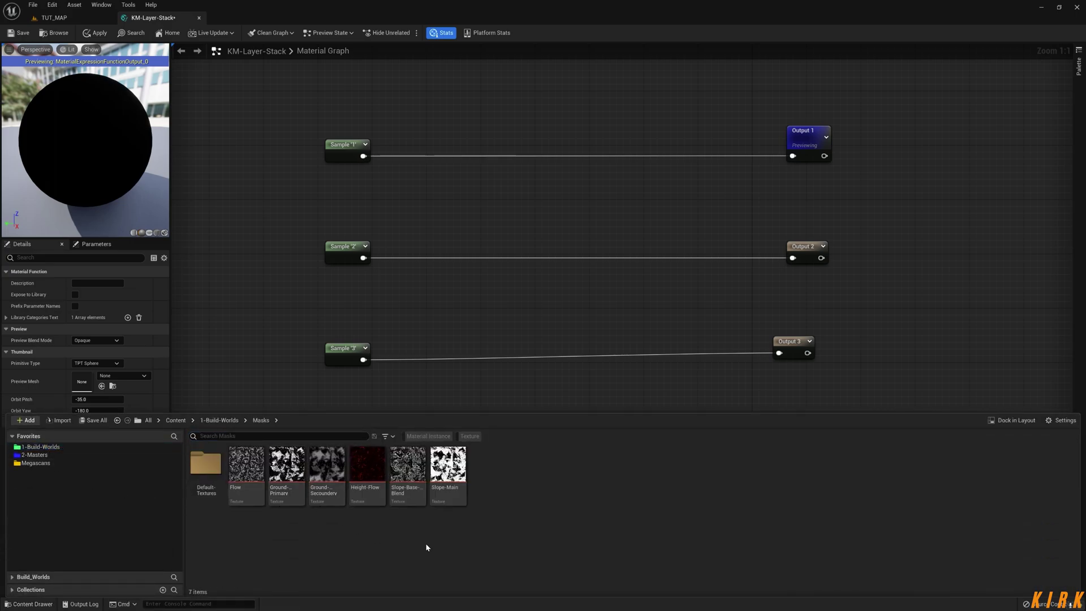
left_click_drag(246, 467, 375, 185)
right_click_drag(428, 293, 486, 287)
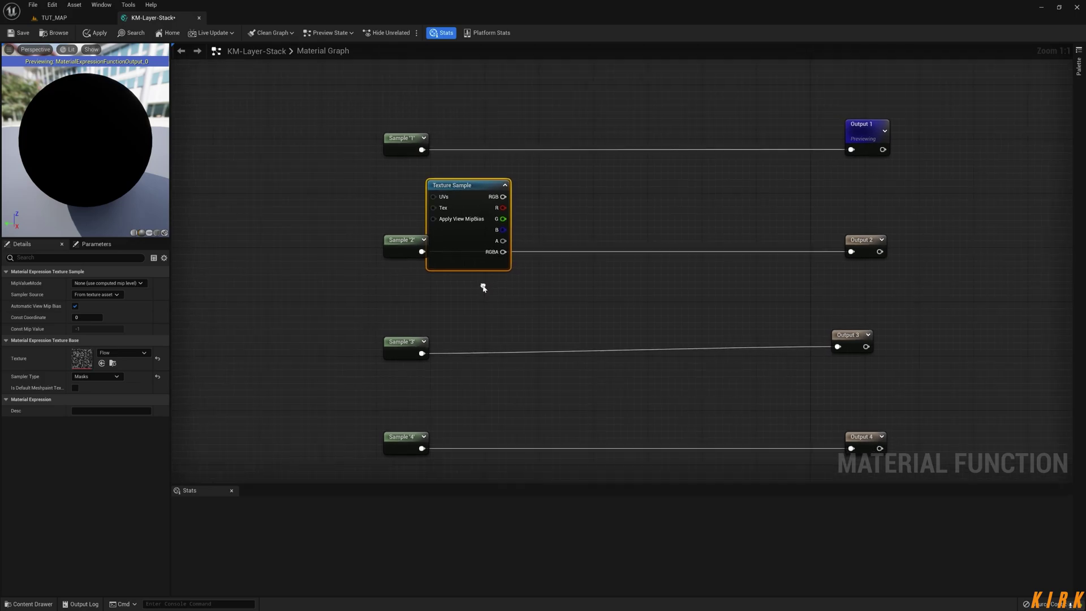
left_click(883, 249)
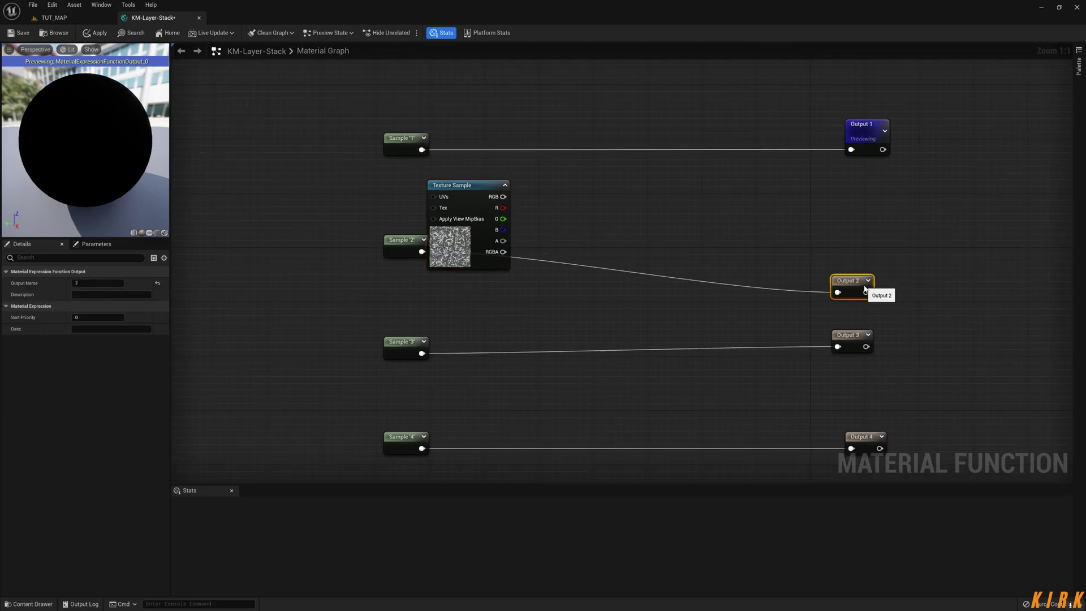
left_click_drag(403, 240, 396, 288)
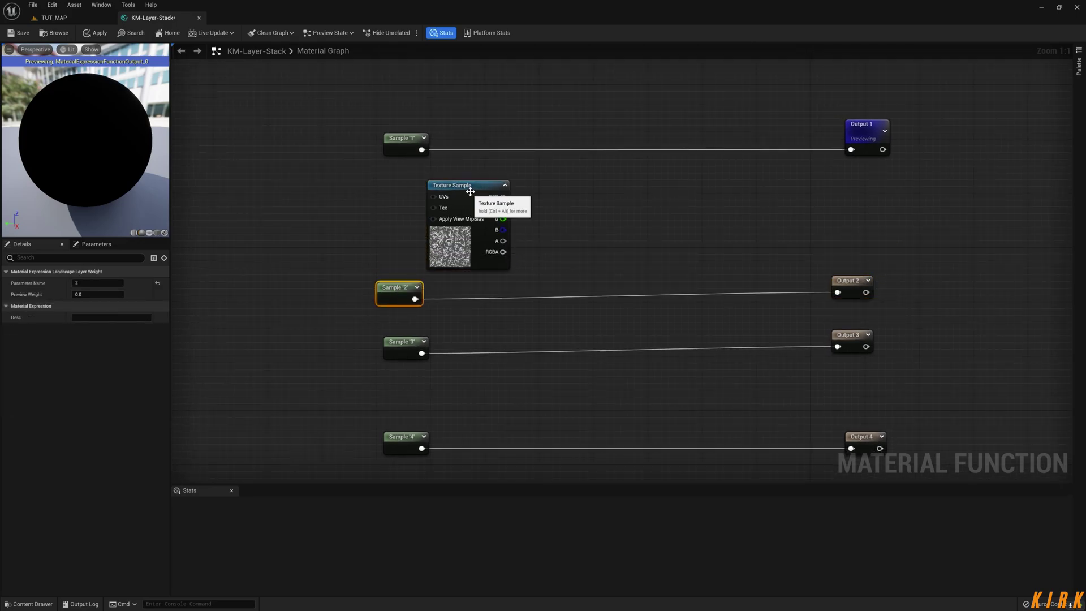
left_click_drag(470, 192, 406, 178)
Duplicate Output 1 as Output 1-mask and feed the Flow texture's R channel into it.
left_click(864, 139)
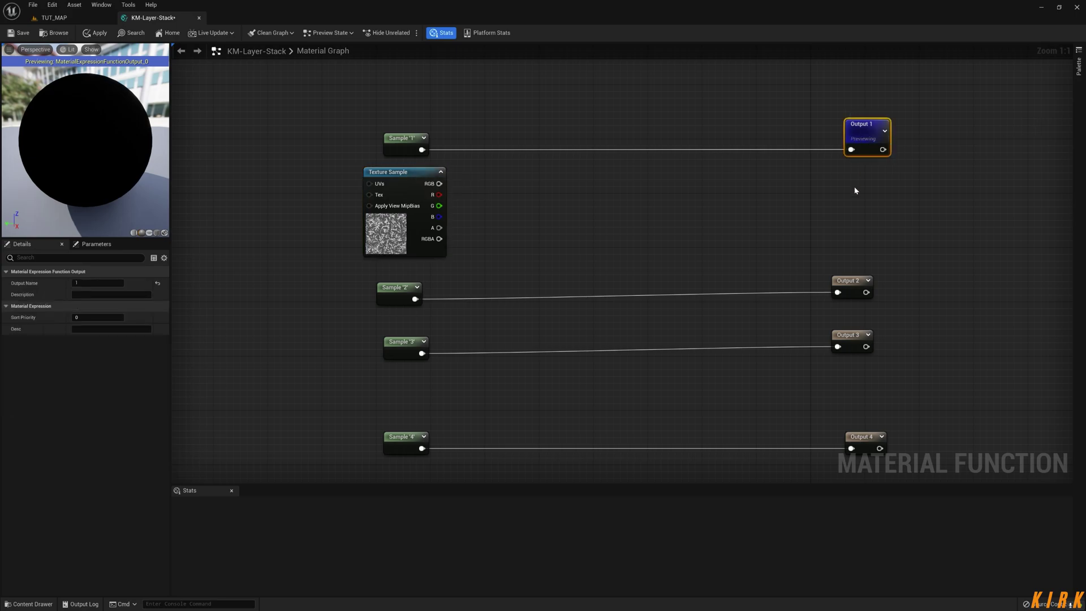
key("ctrl+d")
left_click_drag(860, 195, 840, 198)
left_click(98, 283)
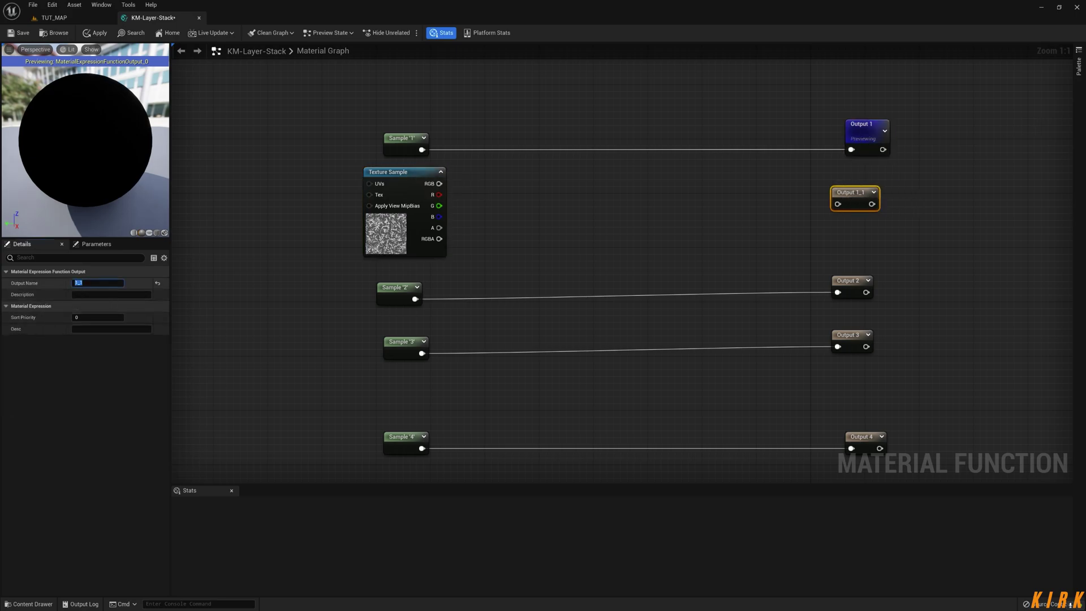
type("1-mask")
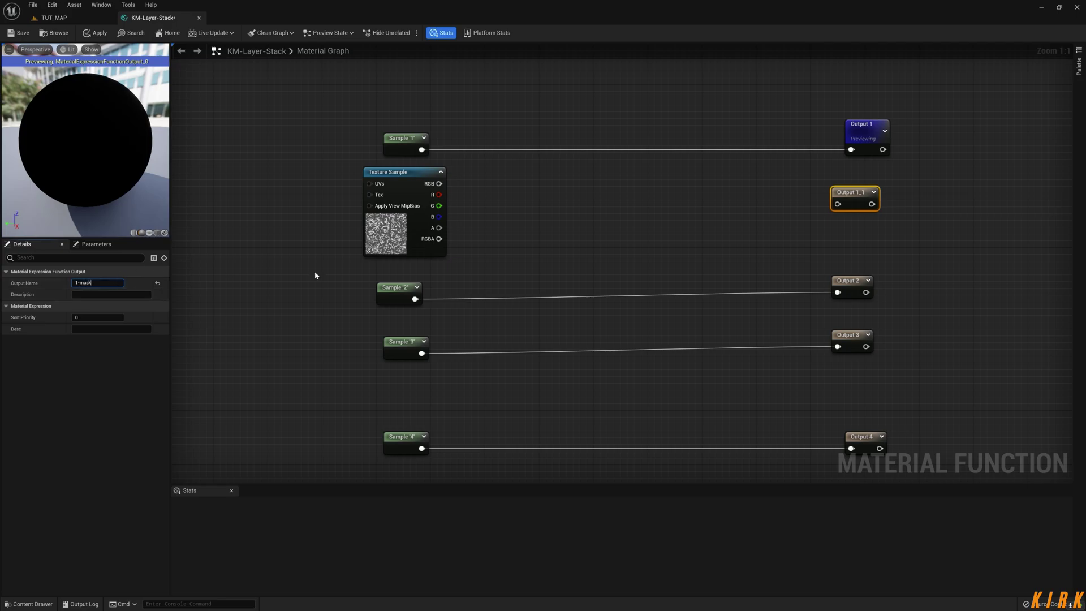
key("Return")
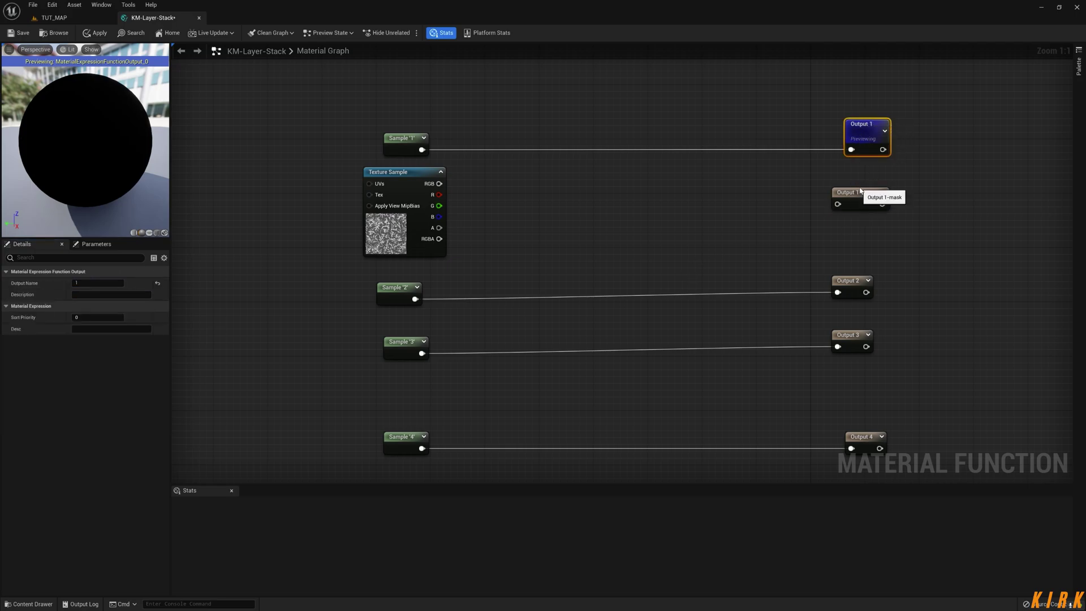
left_click(582, 286)
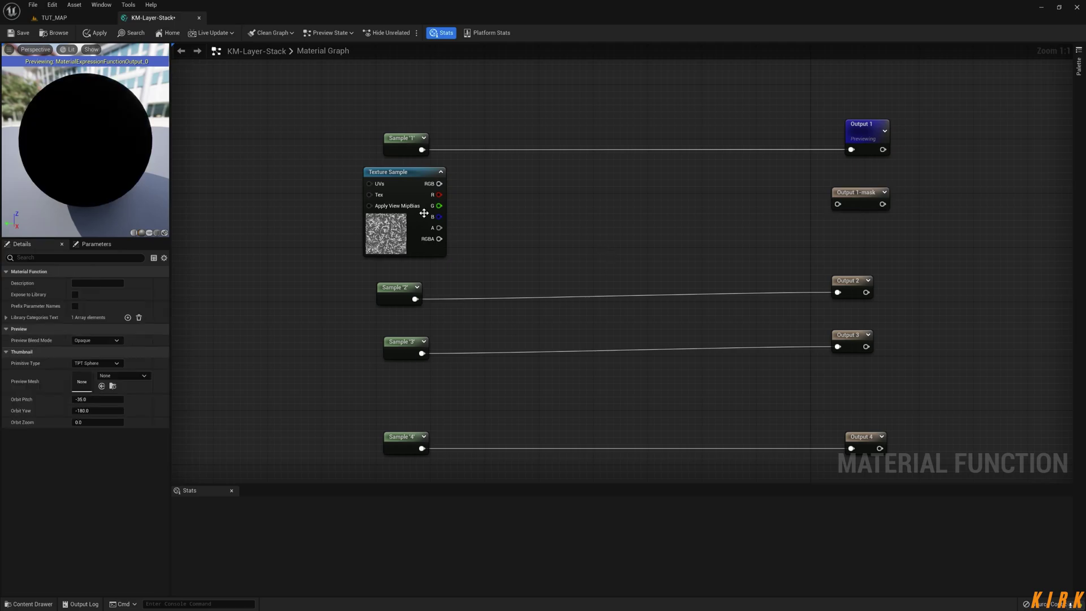
left_click_drag(438, 196, 887, 187)
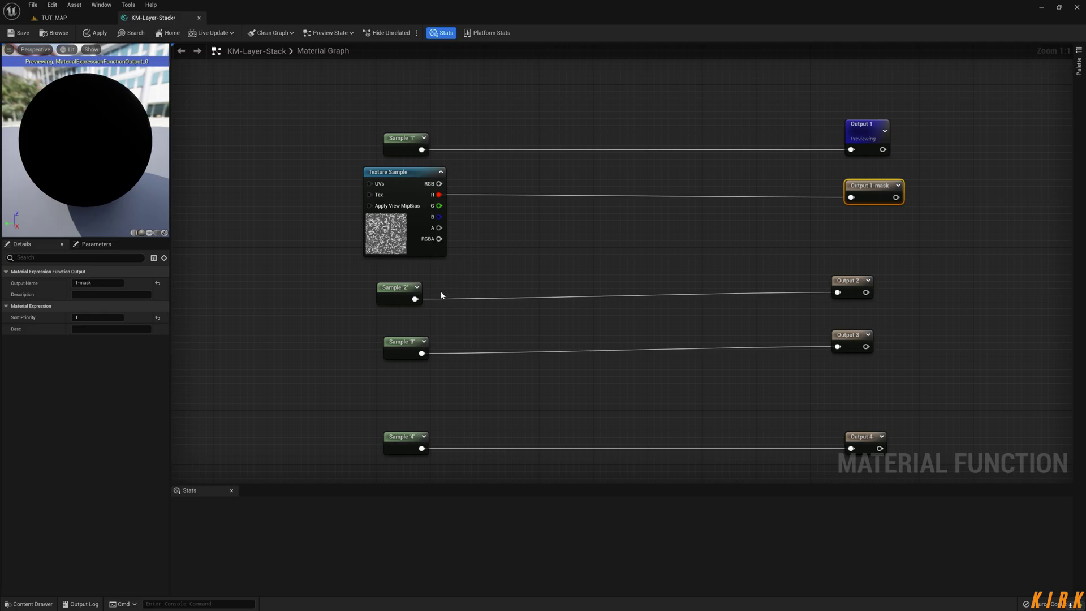
Adjust the Sample '1' and Flow mask rows, then zoom out to see the whole graph.
right_click_drag(457, 284, 431, 243)
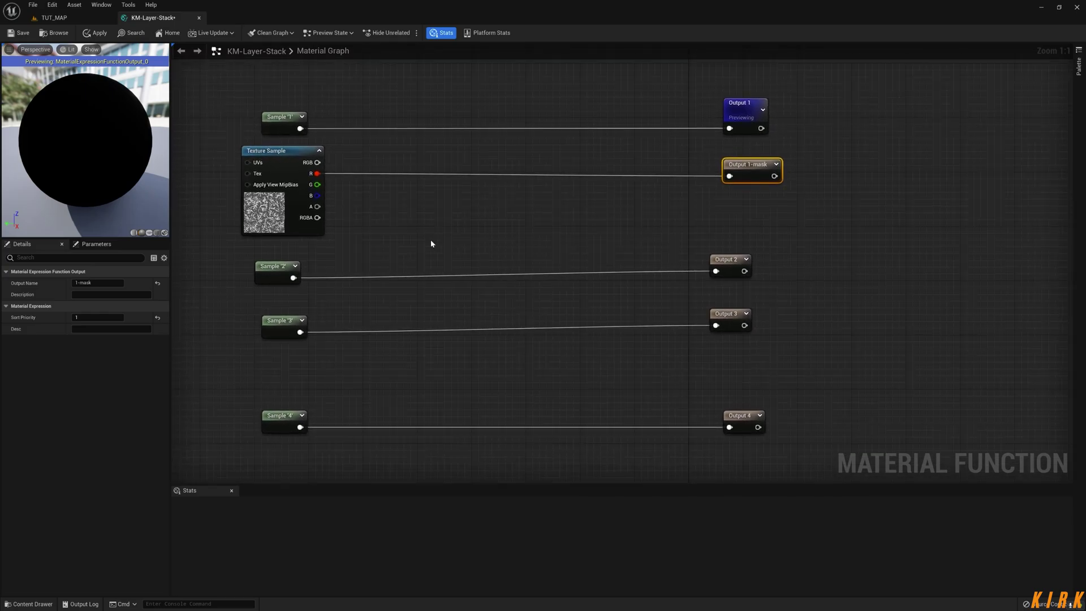
left_click_drag(386, 98, 210, 219)
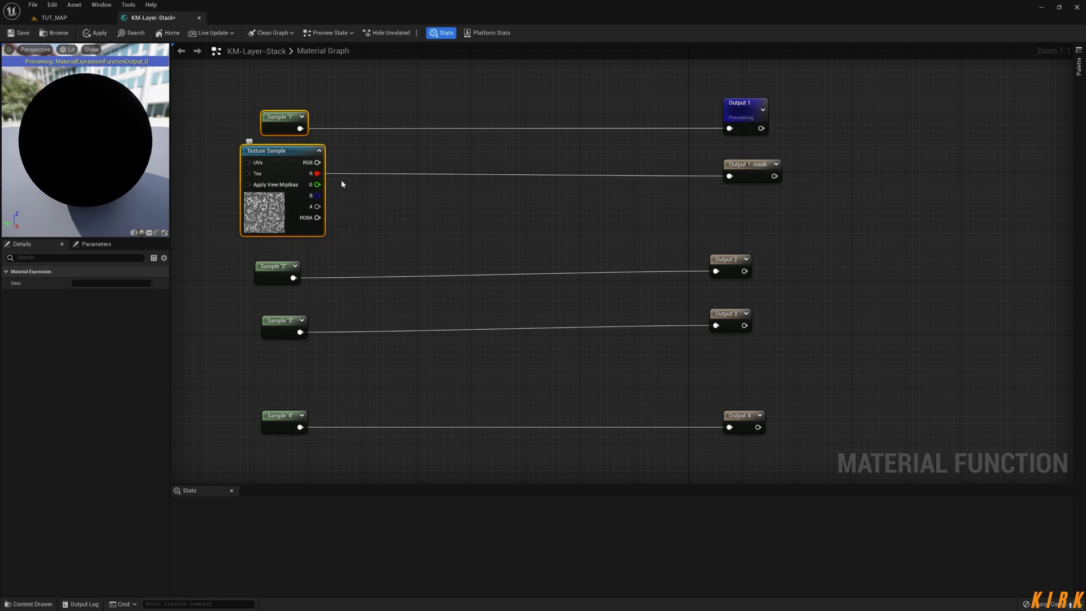
left_click(486, 193)
right_click_drag(480, 222, 426, 220)
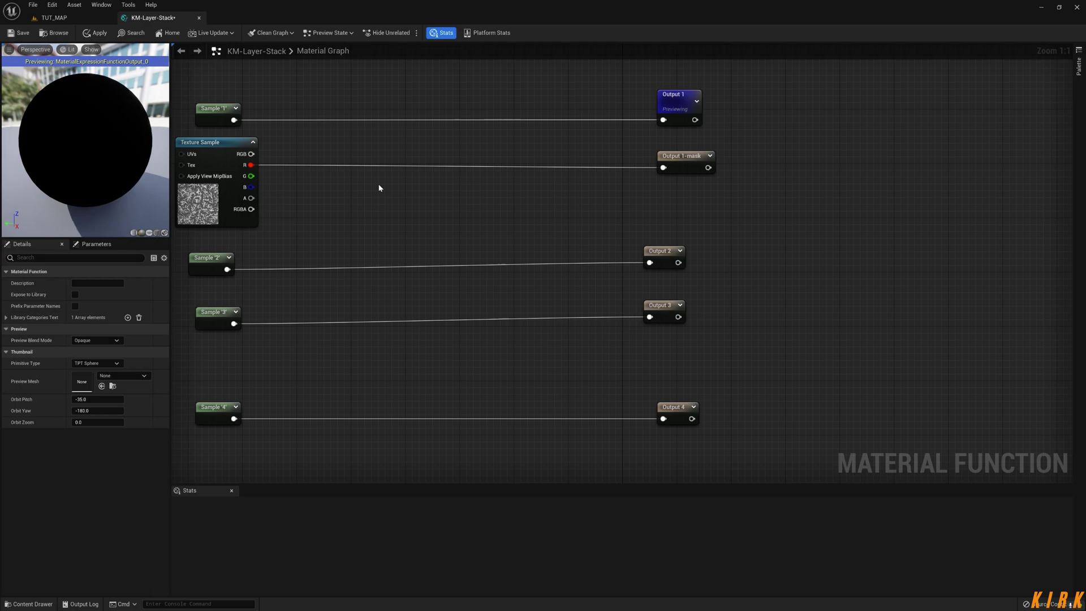
left_click_drag(709, 167, 853, 198)
right_click_drag(349, 269, 448, 180)
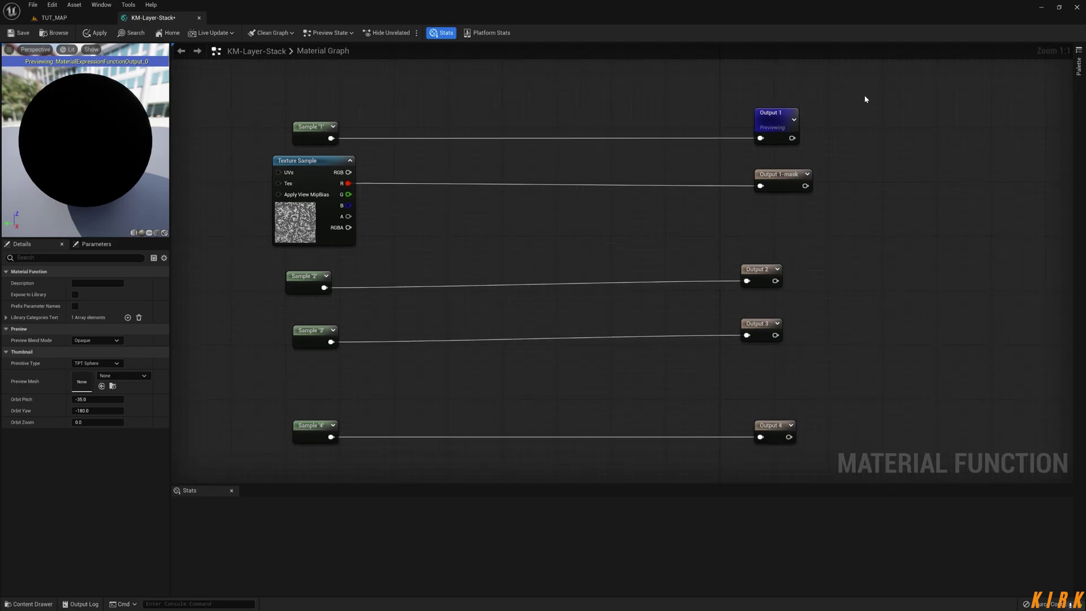
left_click_drag(841, 88, 227, 224)
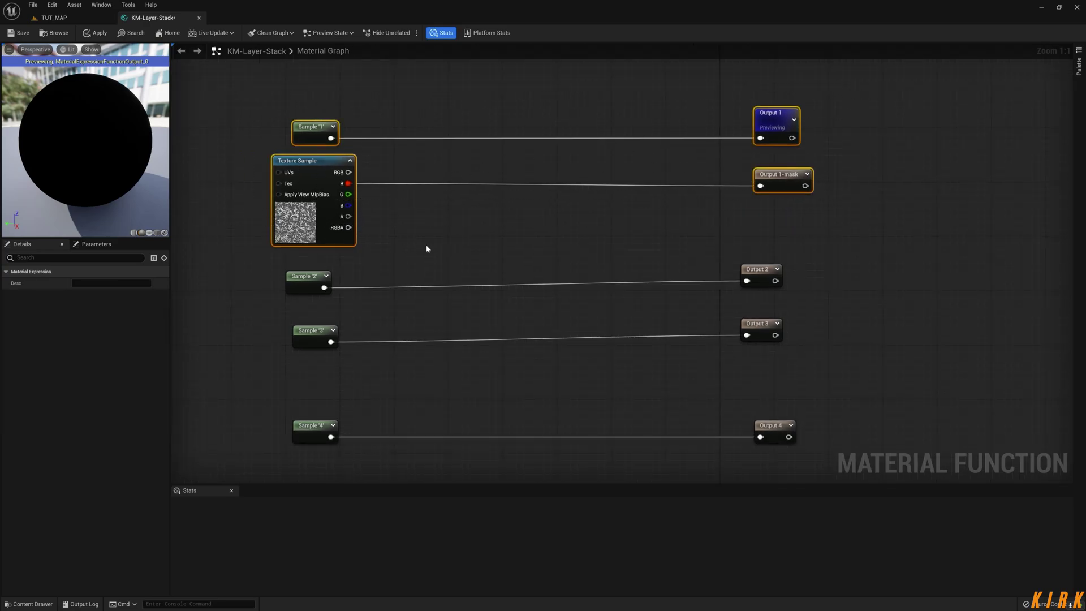
left_click(538, 240)
right_click_drag(538, 240, 577, 221)
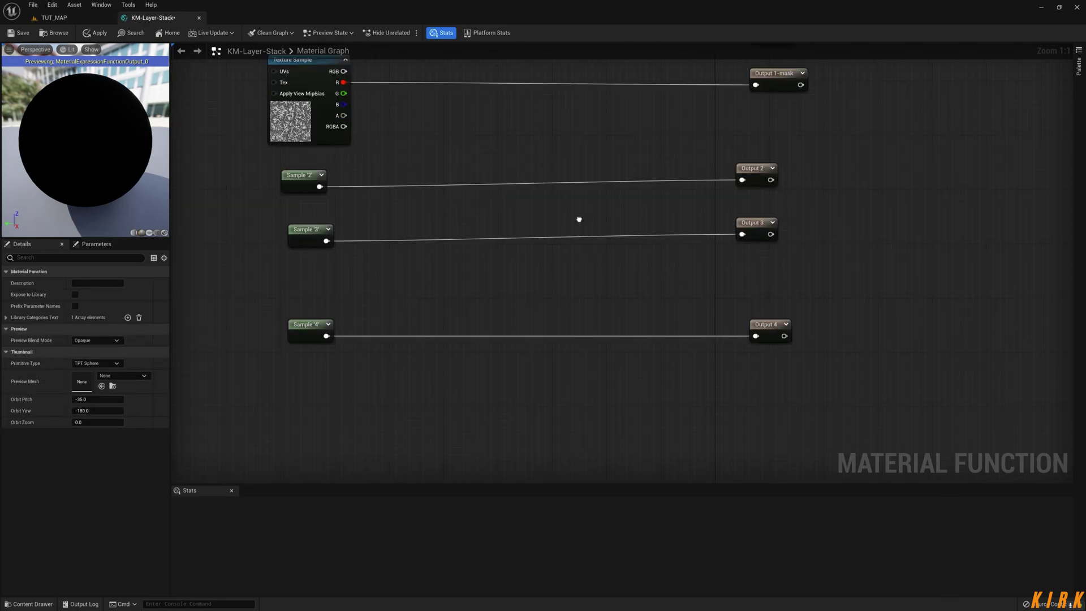
scroll(801, 258, "down", 3)
Move the lower Sample and Output rows down and line Output 2 up with Sample '2'.
left_click_drag(871, 206, 433, 357)
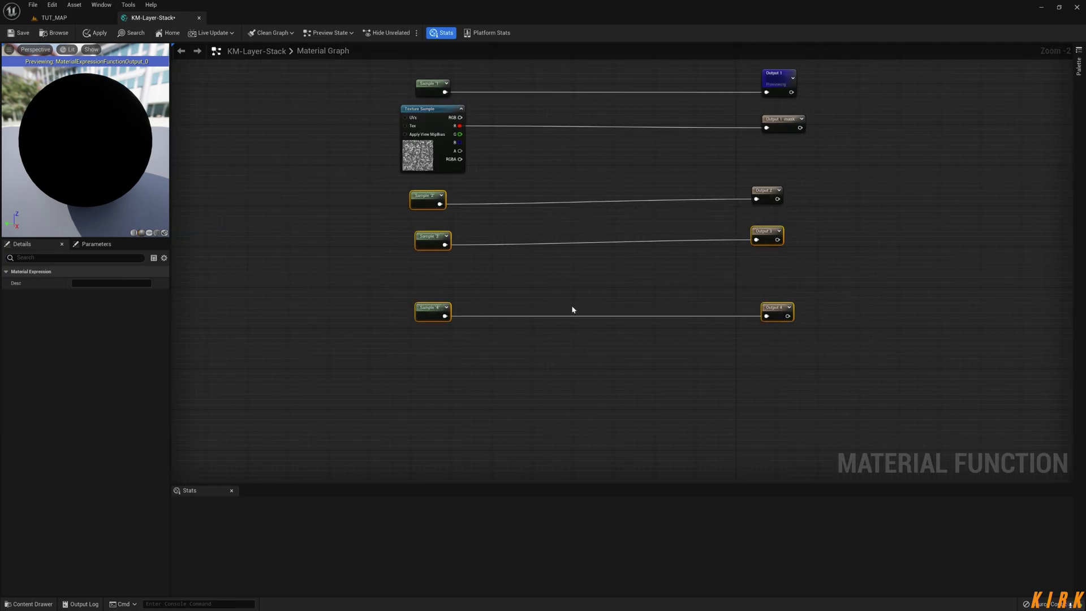
left_click_drag(430, 197, 434, 279)
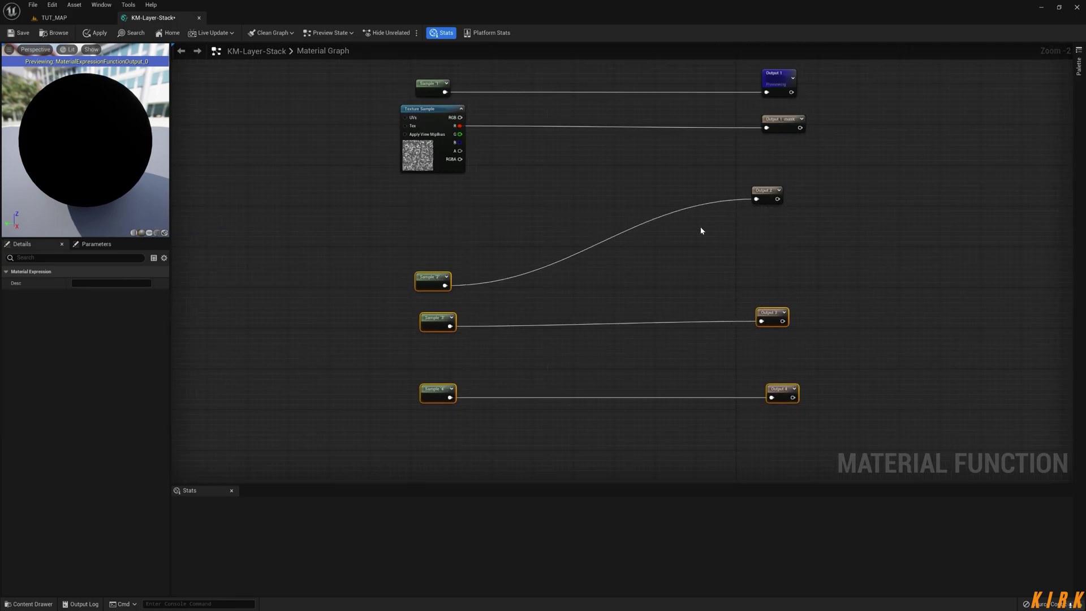
left_click(701, 227)
left_click_drag(762, 191, 764, 278)
right_click_drag(467, 181, 488, 229)
left_click(489, 229)
right_click_drag(371, 271, 546, 267)
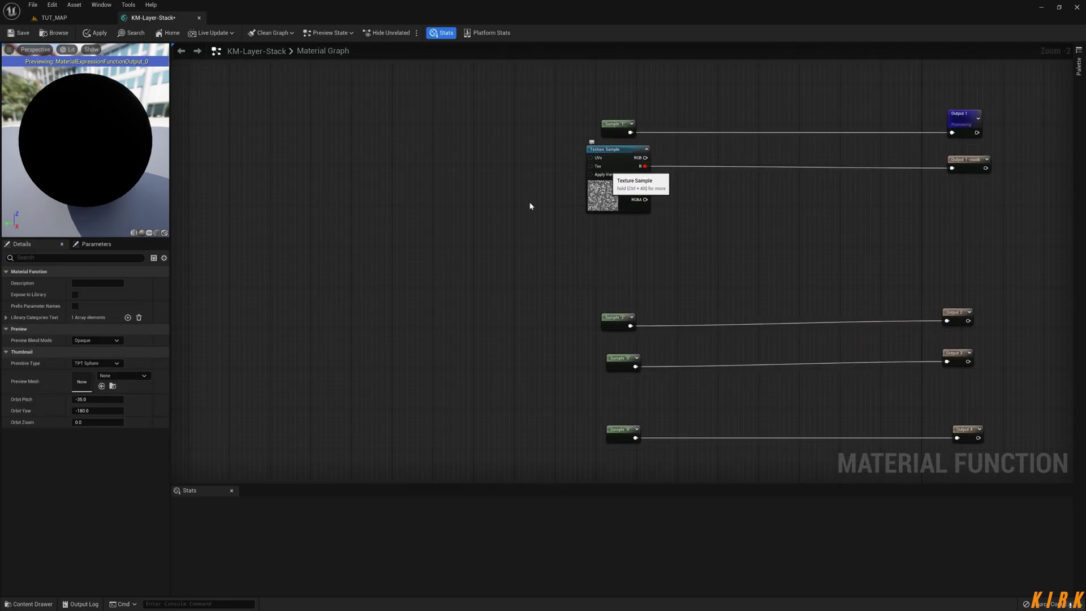
Add a LandscapeLayerCoords node with Mapping Scale 4 and wire it into the Flow Texture Sample's UVs.
right_click(354, 232)
type("landscap")
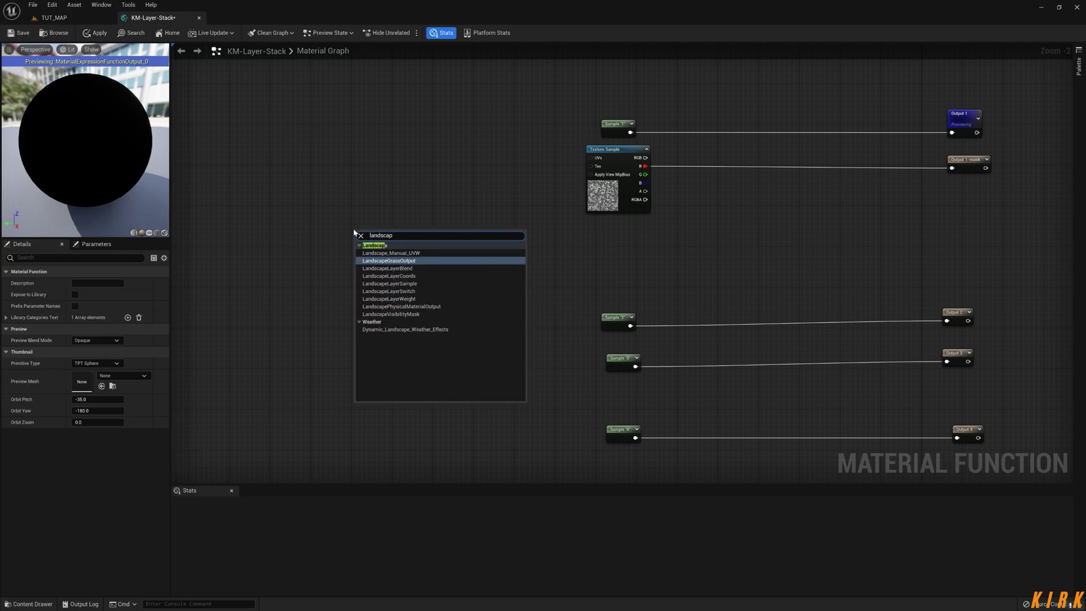
key("Down")
key("Down")
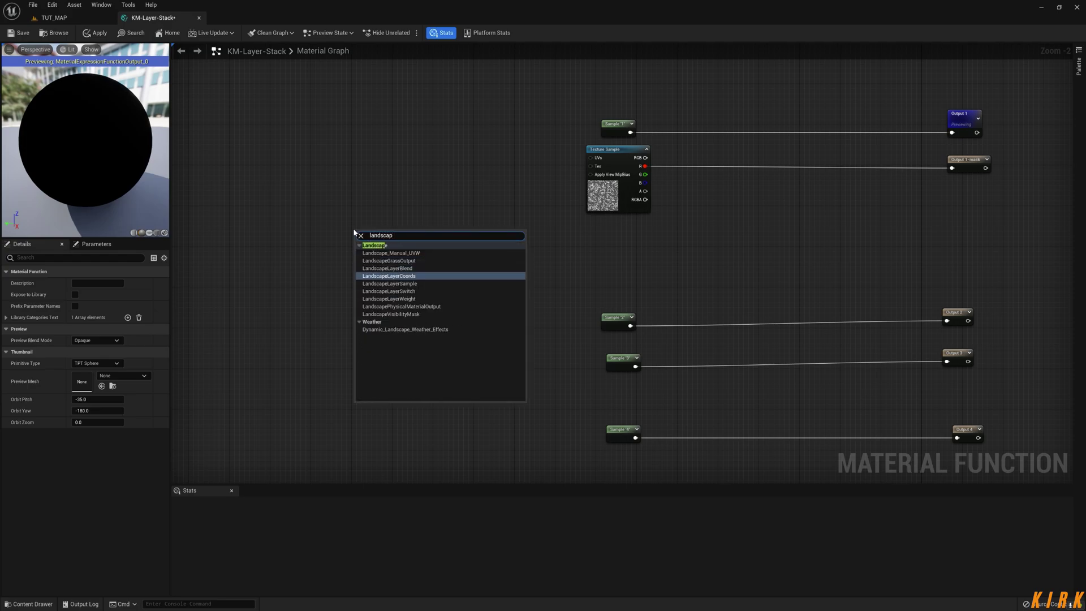
key("Return")
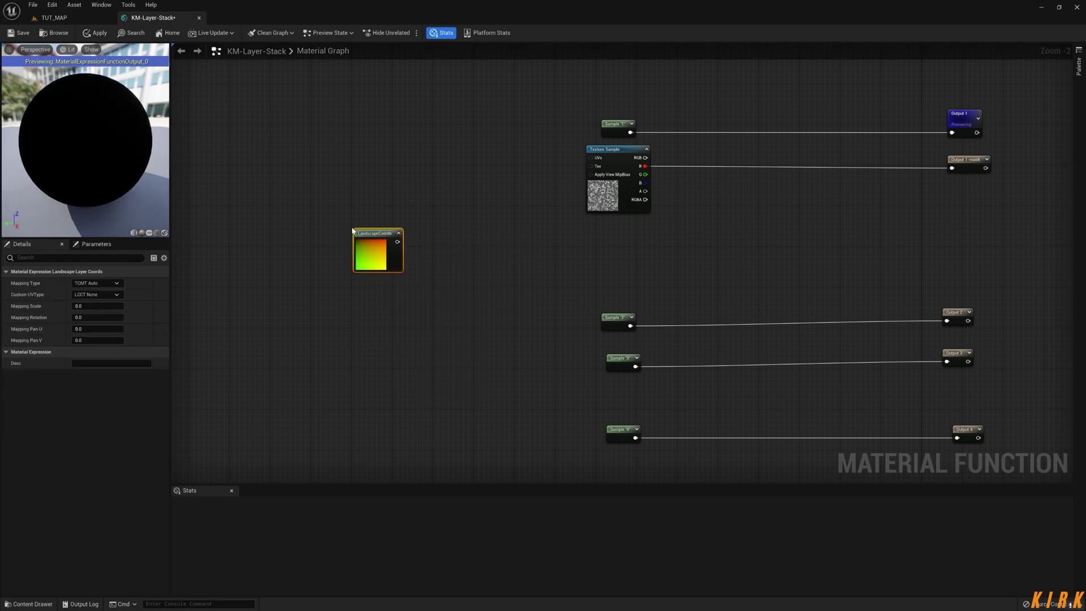
left_click(93, 306)
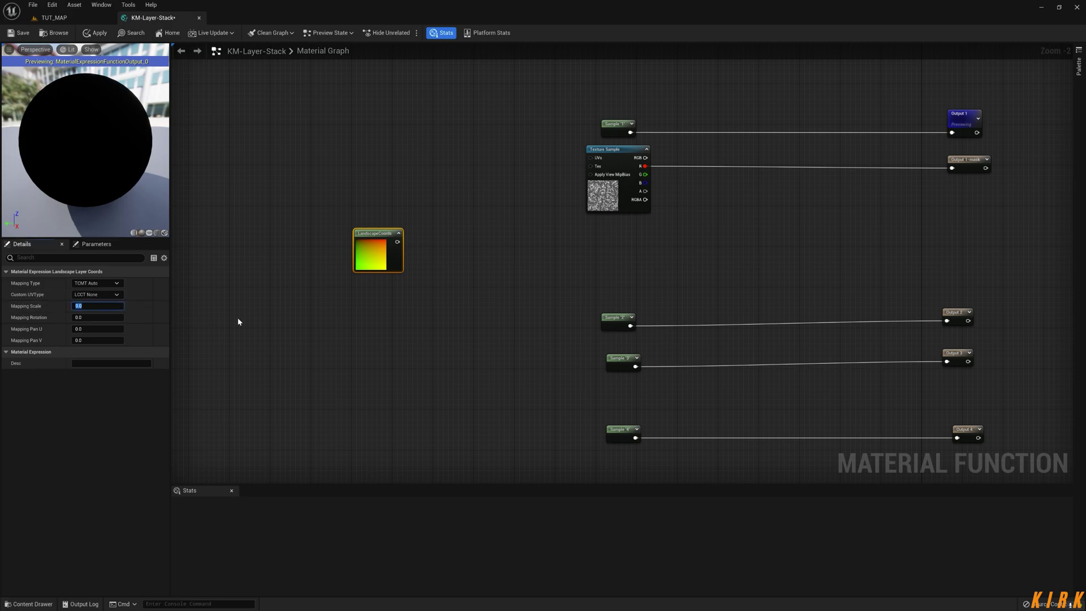
type("4033")
left_click(390, 338)
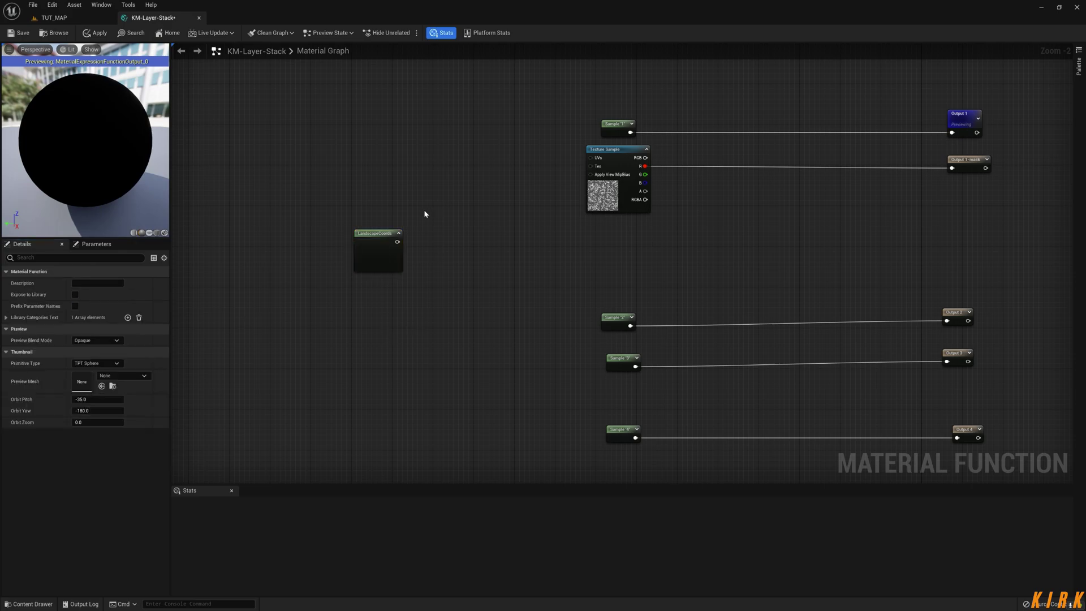
left_click_drag(398, 242, 593, 160)
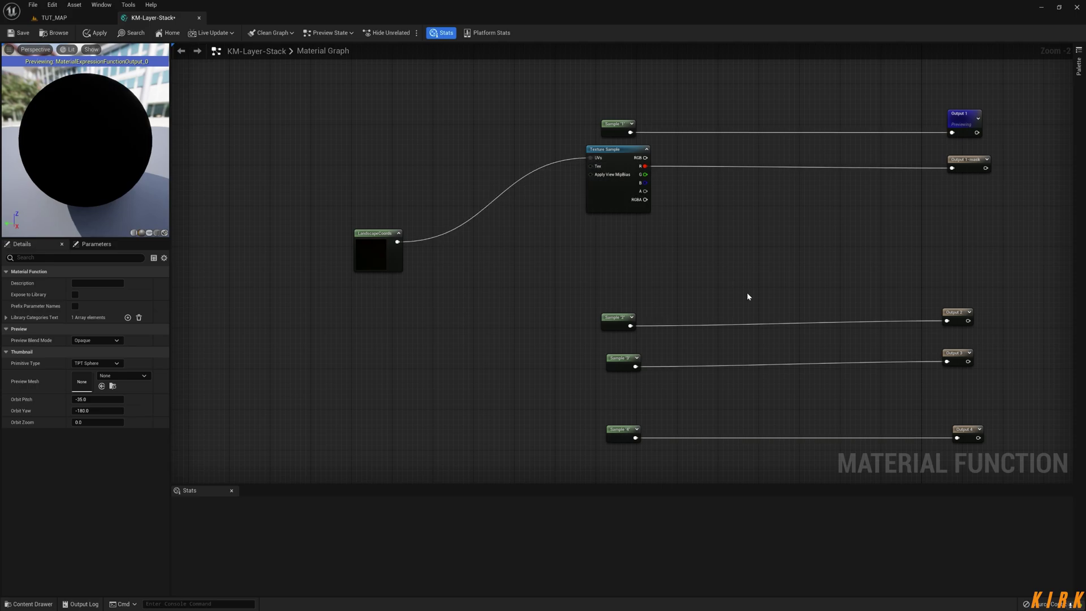
Space the Sample 1, Flow mask and Sample 2 rows evenly with their outputs.
right_click_drag(749, 287, 558, 282)
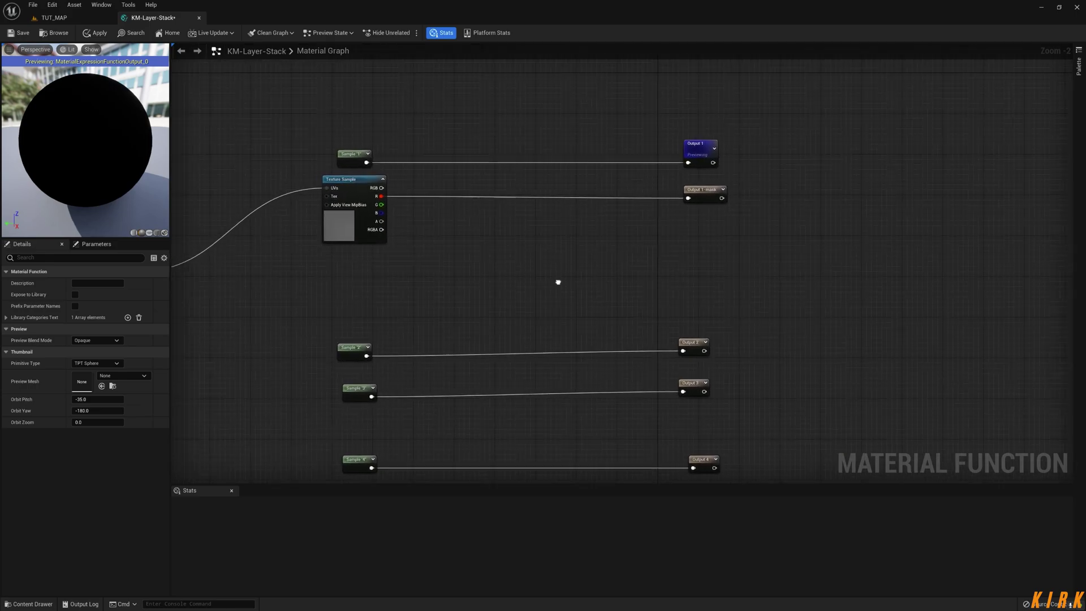
left_click_drag(745, 84, 338, 168)
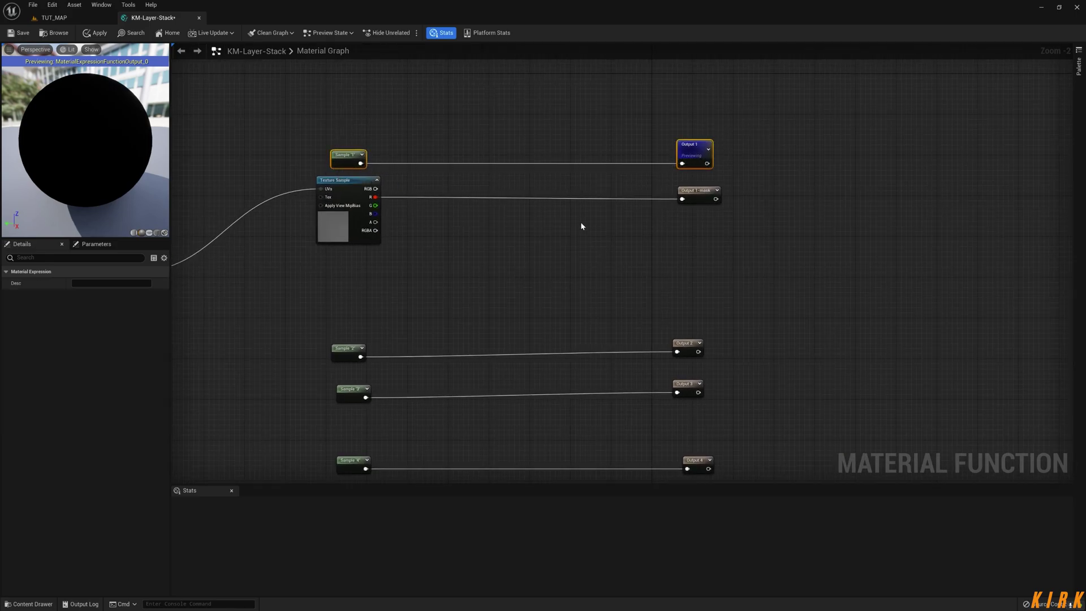
left_click_drag(783, 184, 349, 247)
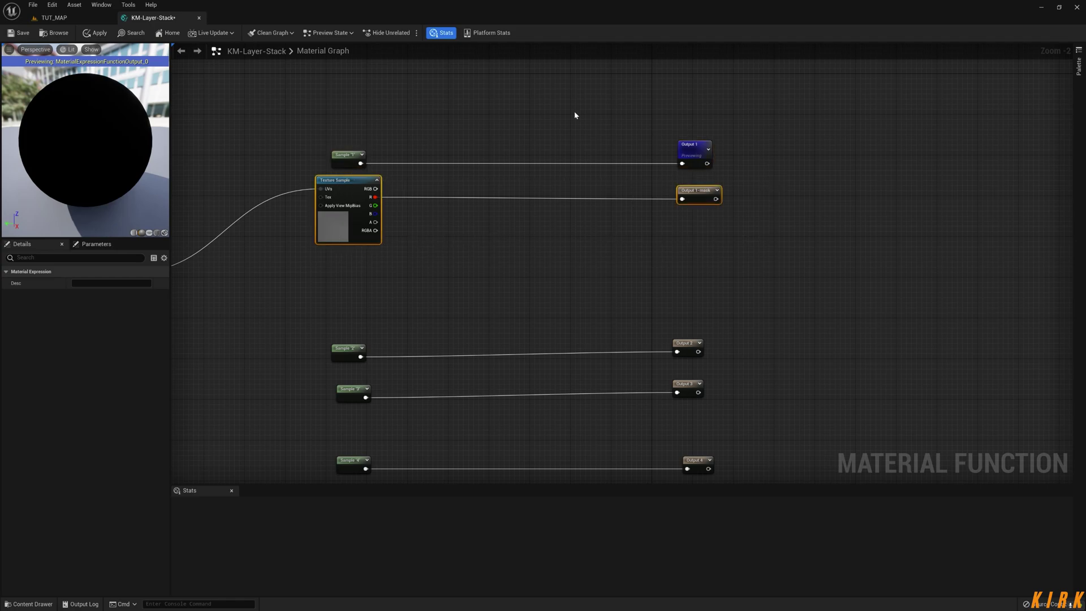
left_click(532, 250)
right_click_drag(478, 273, 437, 167)
left_click_drag(538, 135, 202, 230)
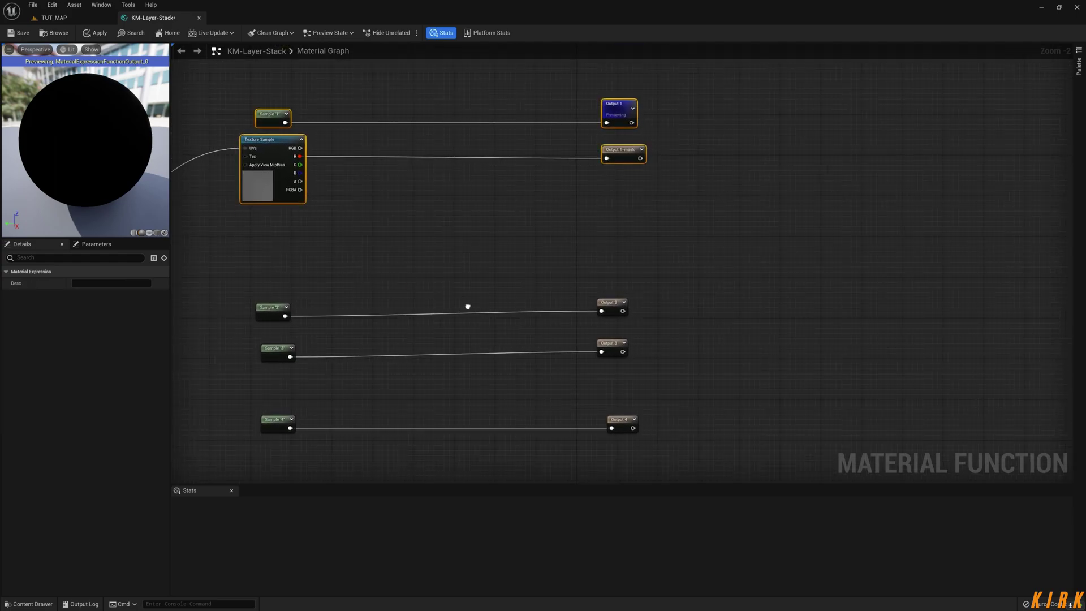
right_click_drag(468, 306, 504, 233)
left_click_drag(724, 172, 319, 196)
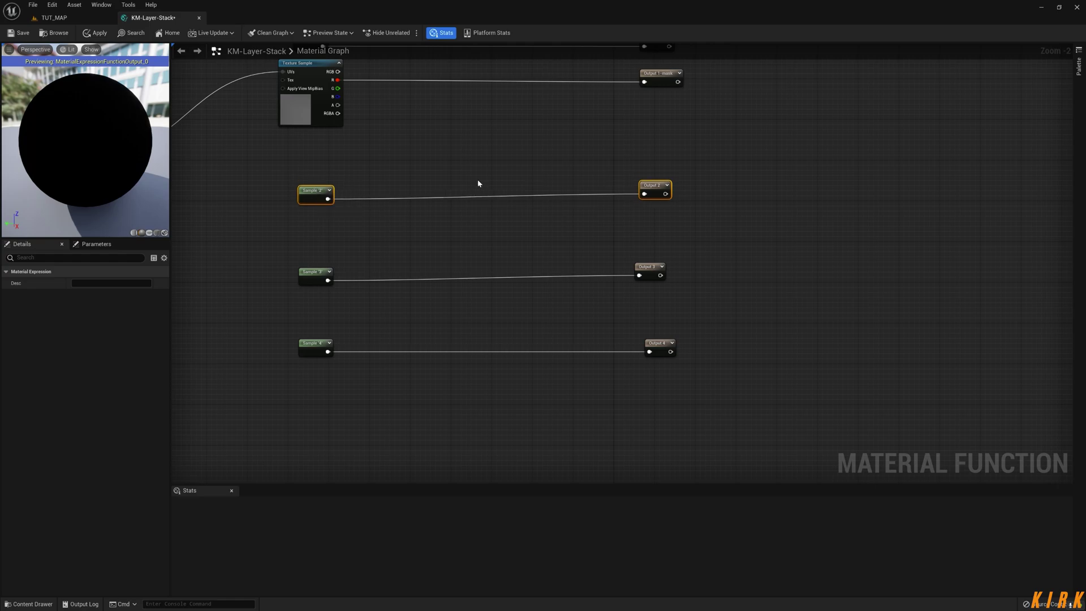
left_click(508, 156)
right_click_drag(508, 156, 482, 180)
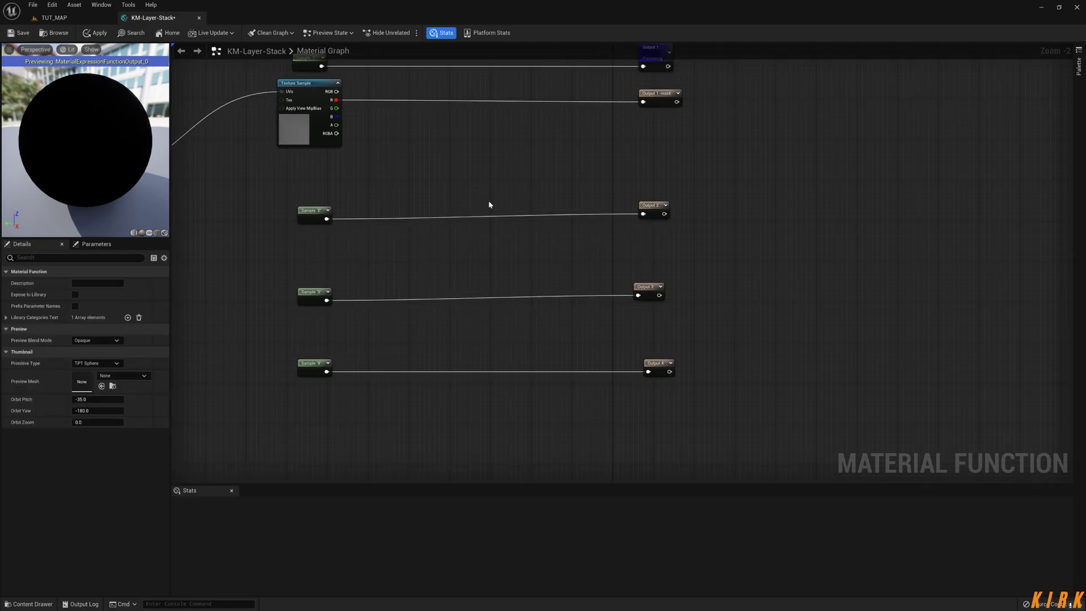
Add a Subtract node and wire Sample 1 into A and Sample 2 into B.
right_click(483, 203)
type("su")
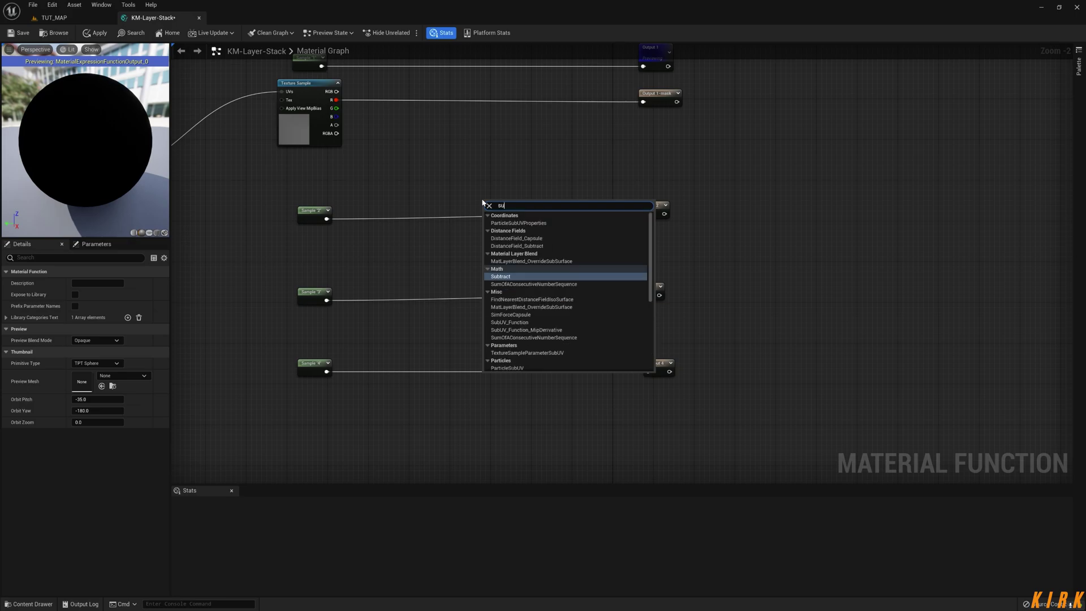
type("btr")
left_click(504, 235)
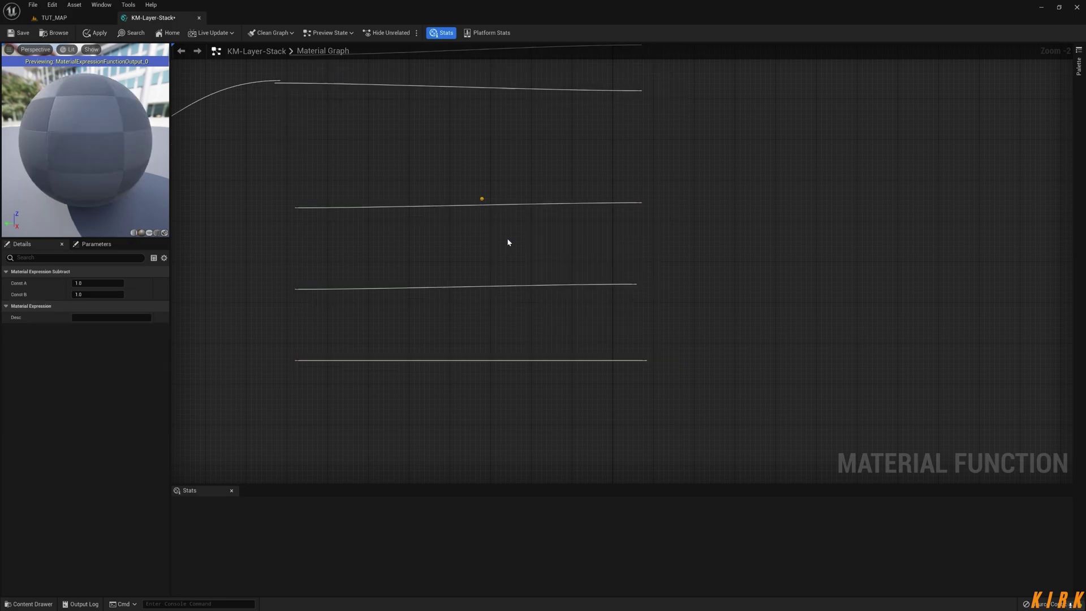
left_click_drag(327, 219, 643, 214)
left_click_drag(500, 208, 498, 204)
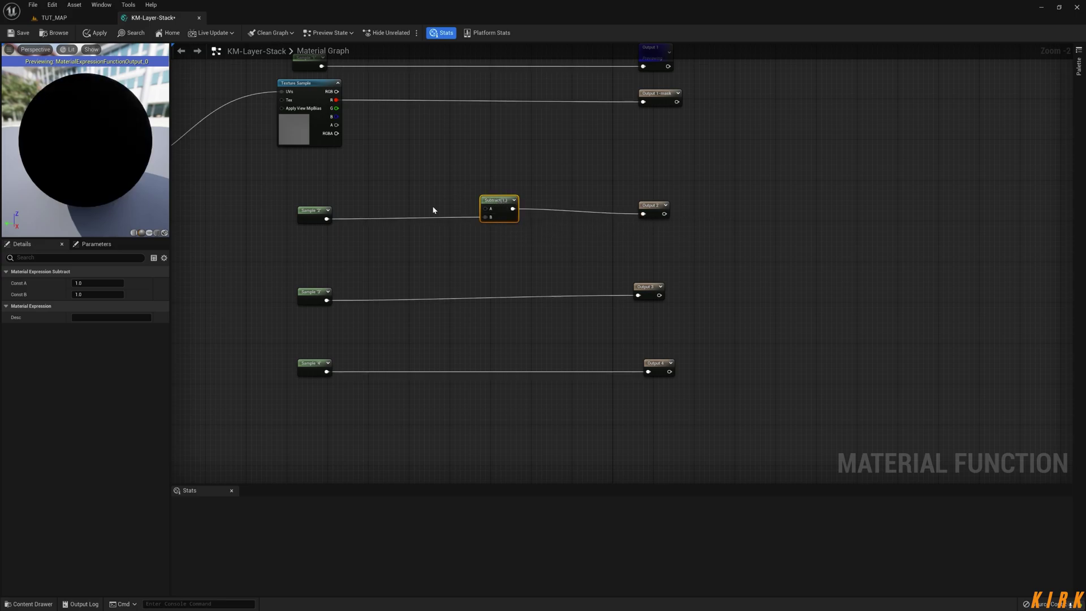
right_click_drag(476, 254, 463, 297)
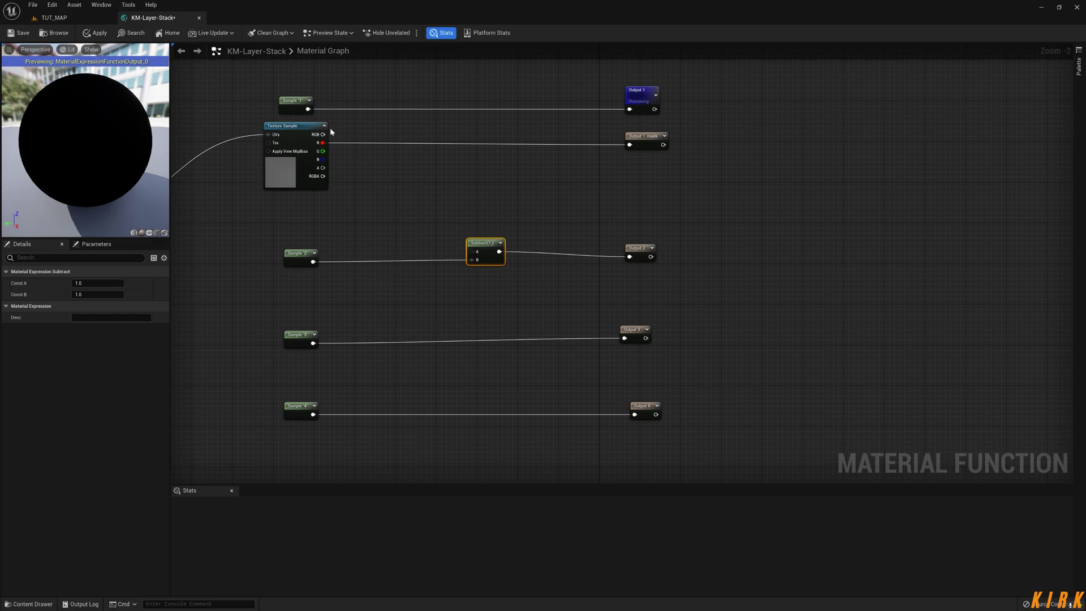
left_click_drag(308, 109, 474, 254)
Marquee-select the top Sample 1 row, then the Sample 2, Subtract and Output 2 row.
left_click_drag(697, 76, 239, 194)
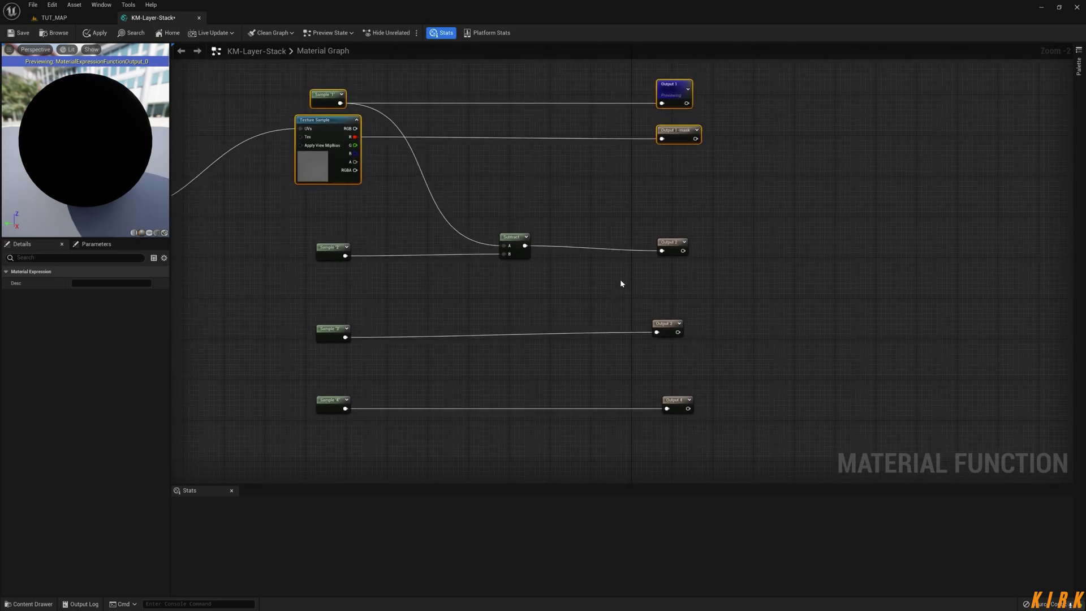
left_click_drag(726, 228, 263, 291)
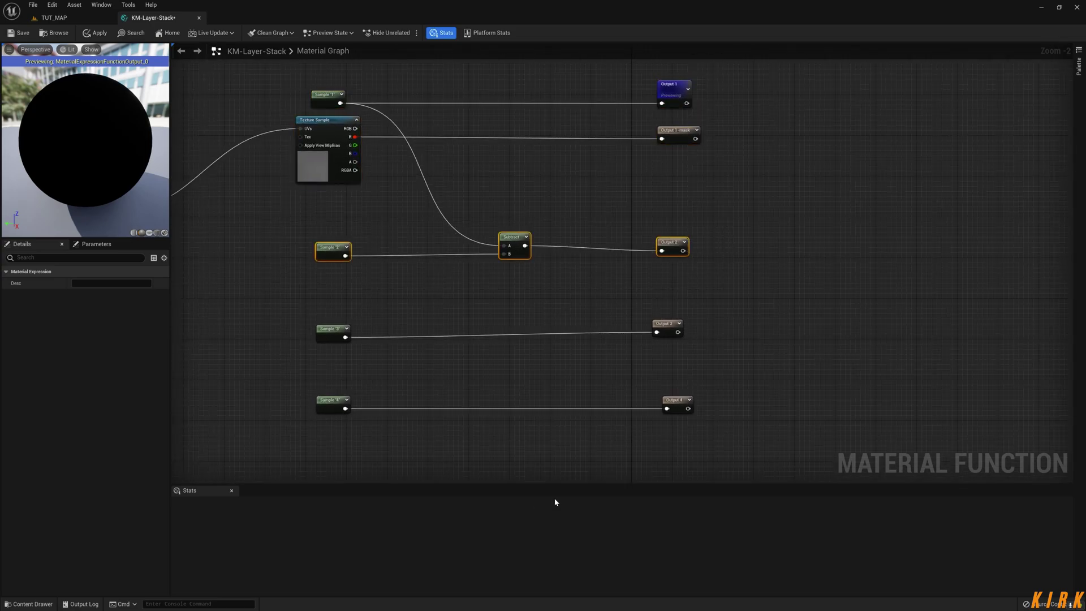
left_click_drag(724, 75, 259, 176)
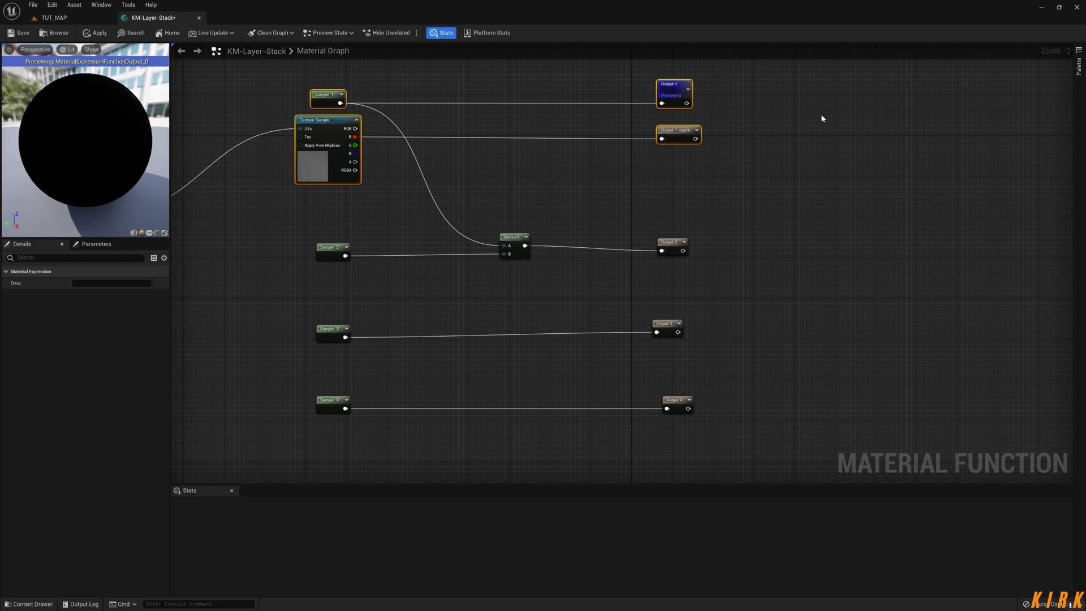
left_click_drag(734, 77, 257, 198)
left_click_drag(719, 202, 250, 284)
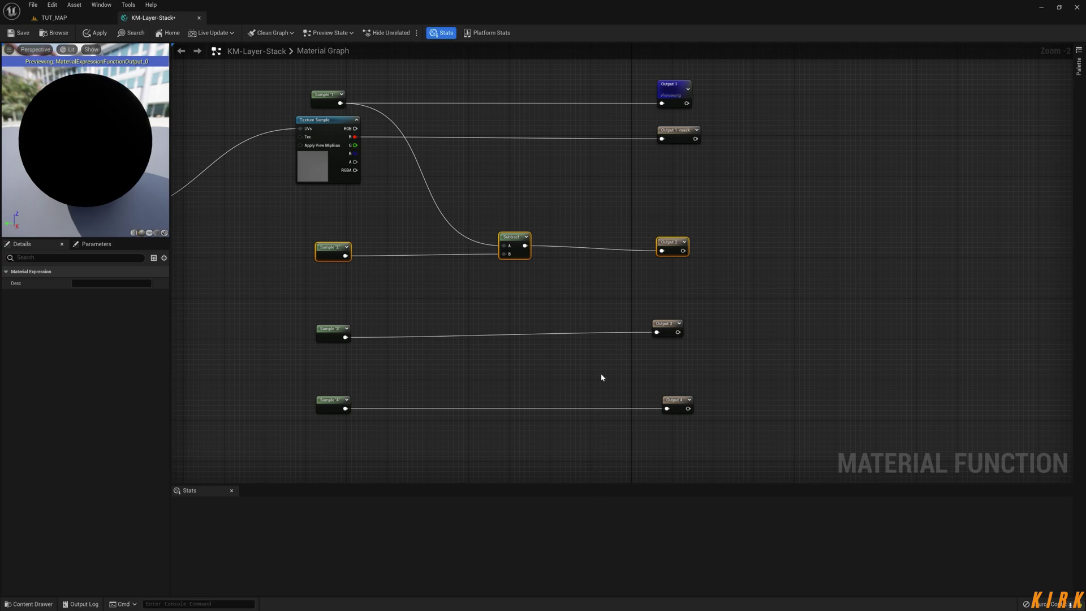
Move Output 2 level with the Subtract output, then select and deselect the layer nodes to check the layout.
left_click(670, 243)
left_click_drag(670, 243, 681, 237)
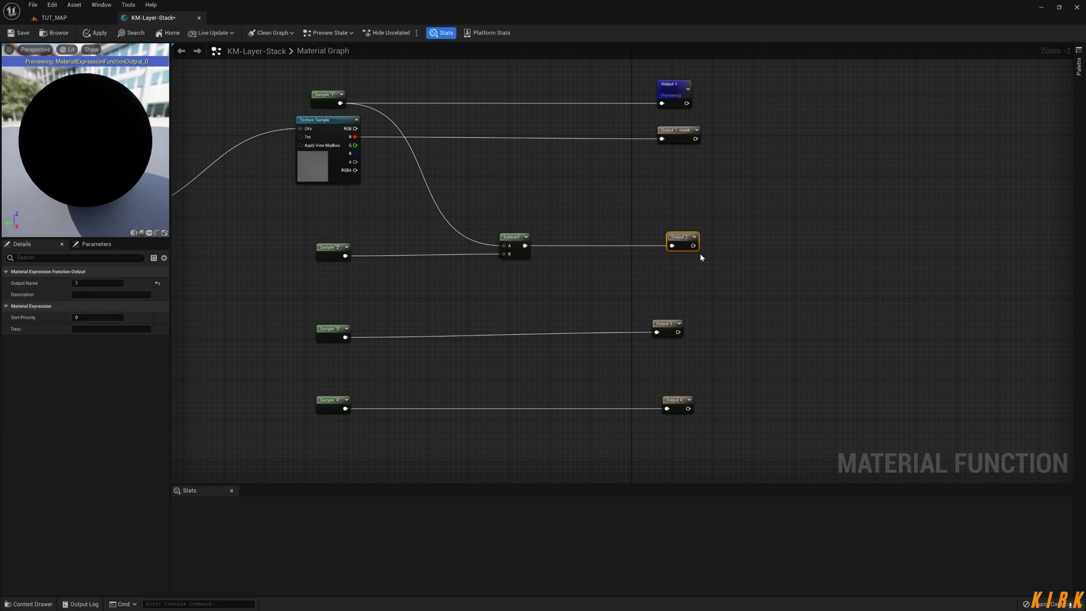
right_click_drag(599, 310, 576, 295)
left_click_drag(532, 184, 454, 260)
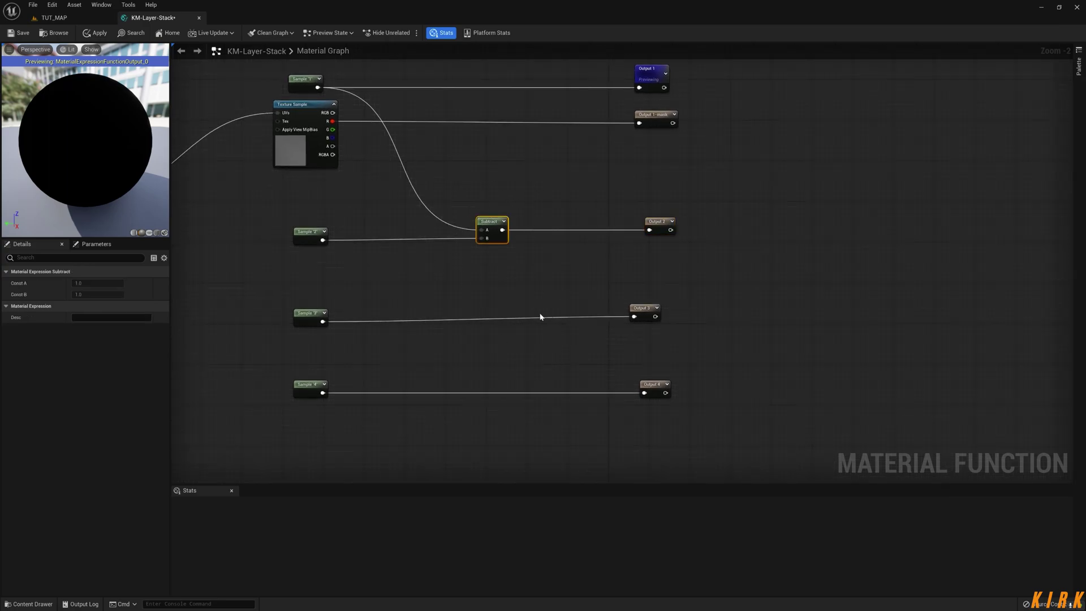
right_click_drag(480, 303, 532, 323)
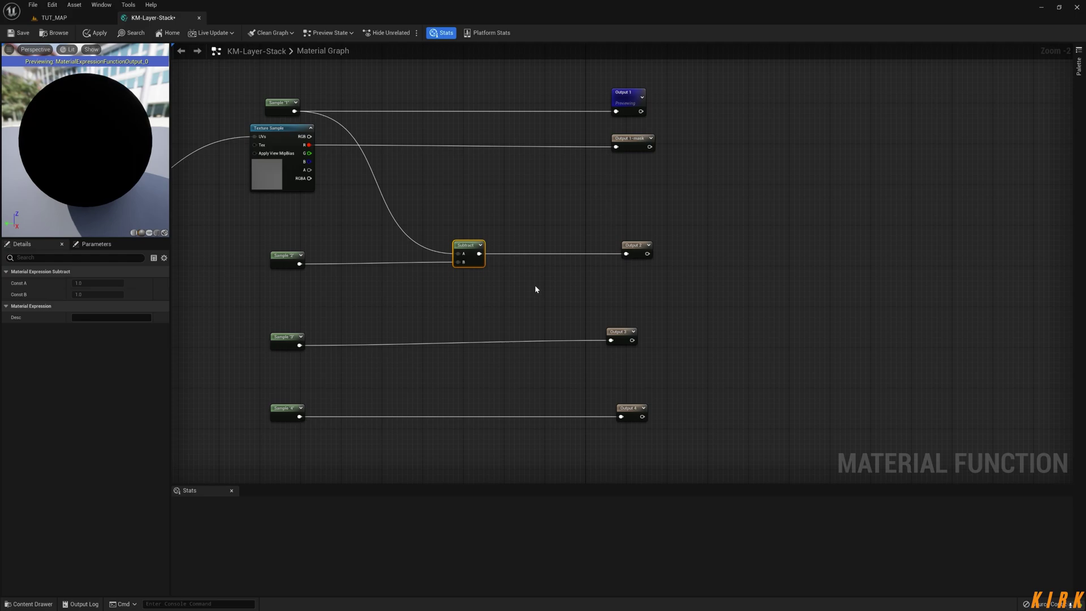
right_click_drag(559, 307, 567, 343)
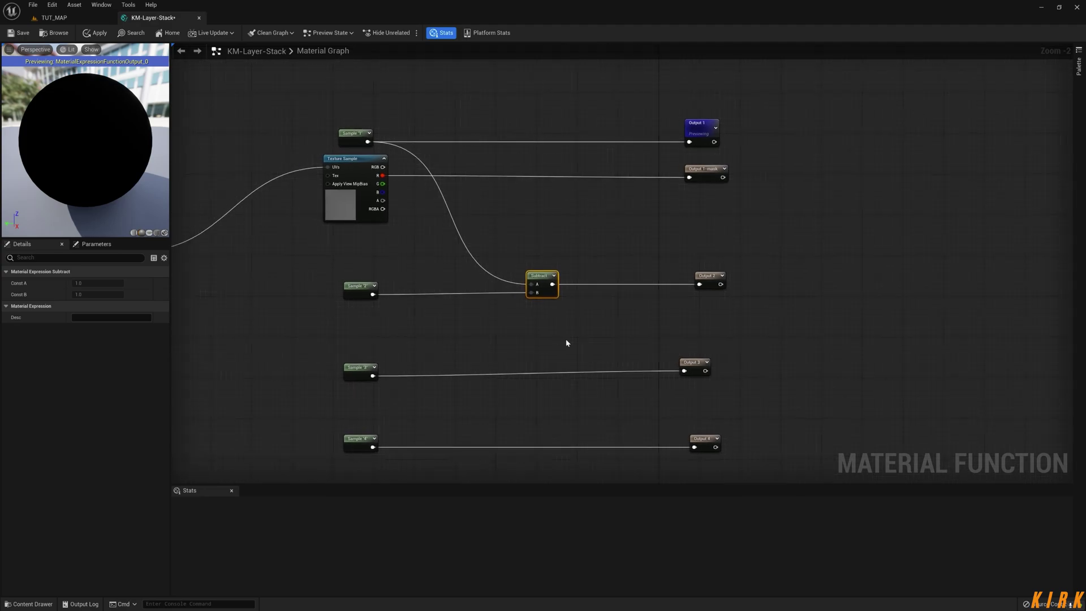
left_click_drag(812, 79, 287, 365)
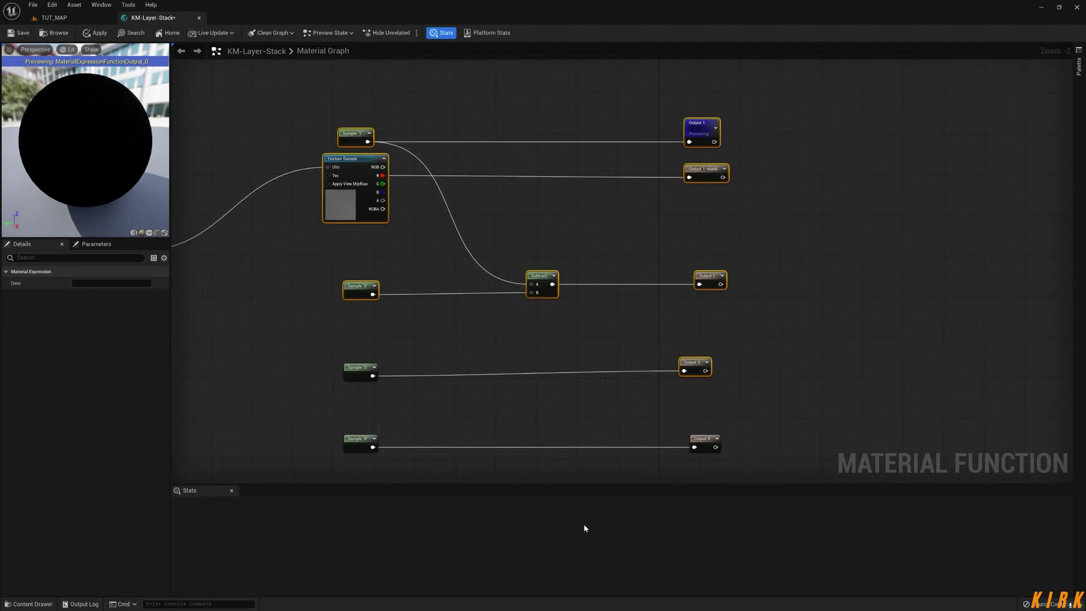
left_click(582, 339)
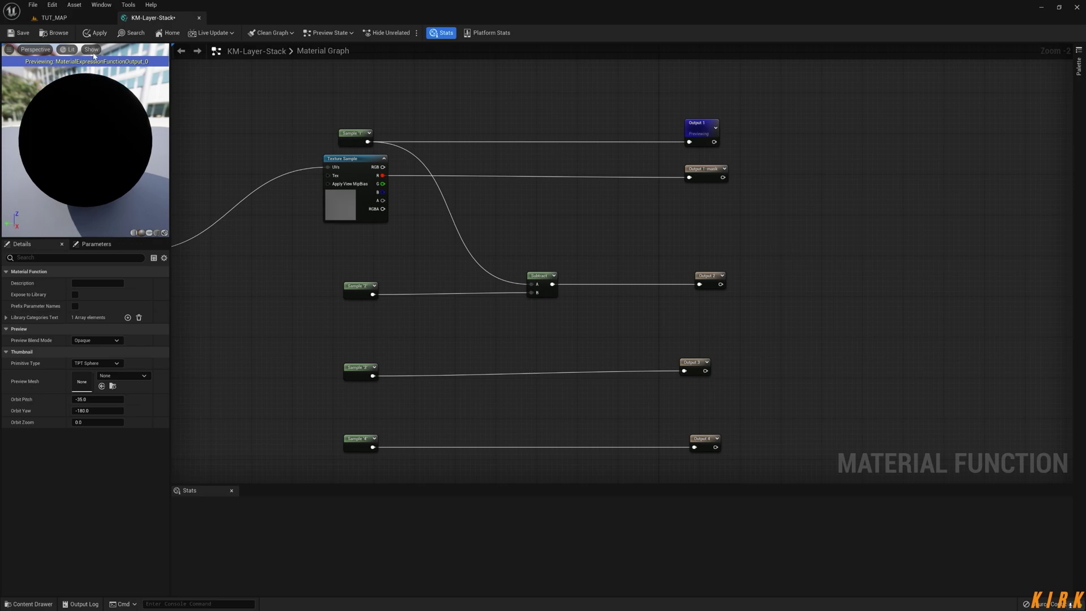
Apply and save the KM-Layer-Stack material function from the toolbar.
left_click(21, 36)
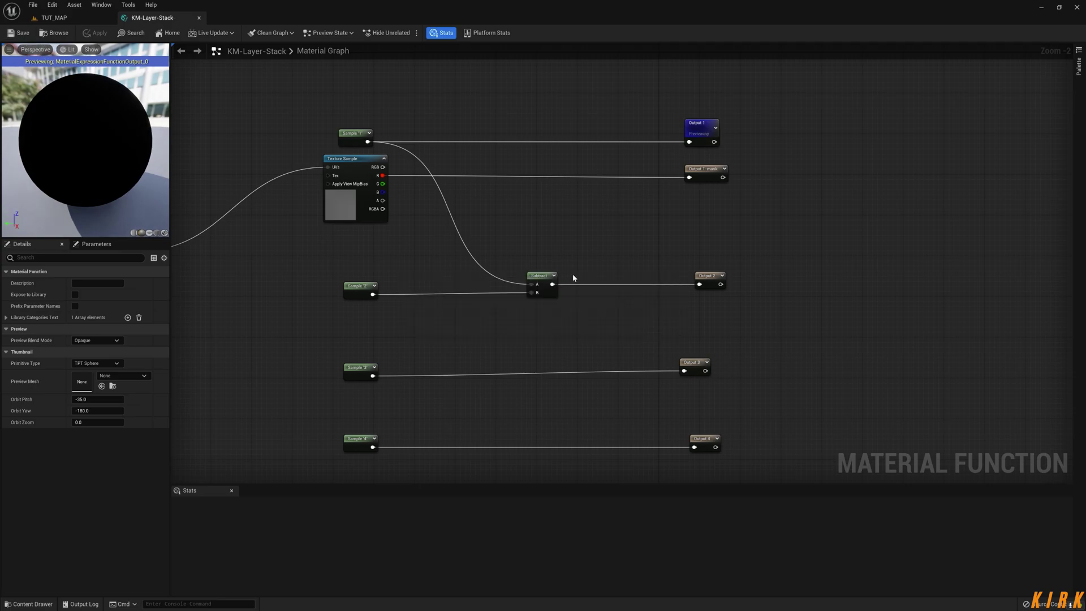